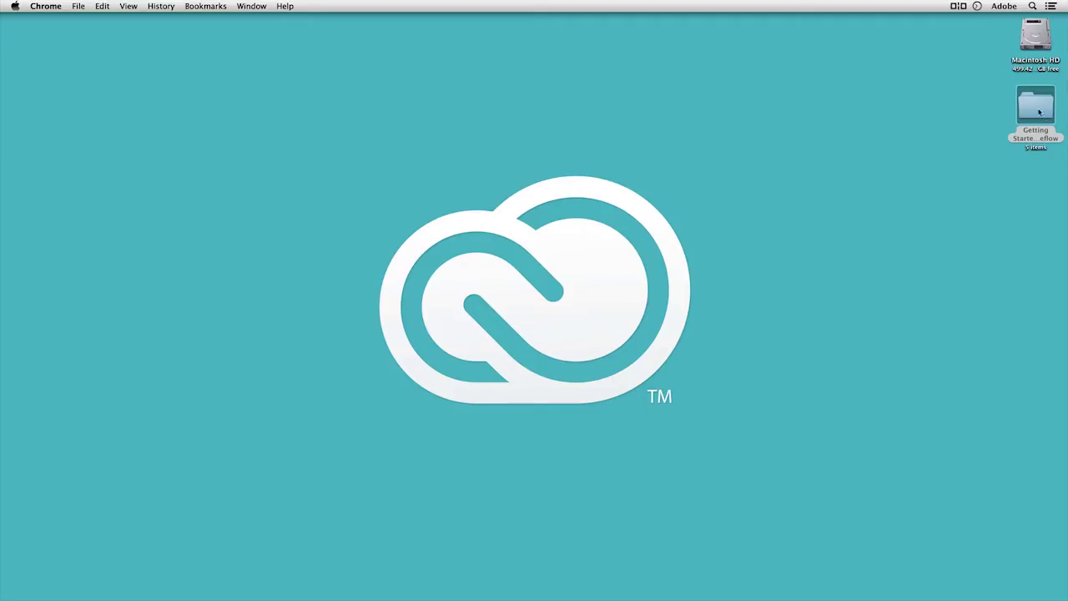
# Open 3-Responsifying.rflw from the Getting Started With Edge Reflow lesson's Work folder
pyautogui.doubleClick(1040, 112)
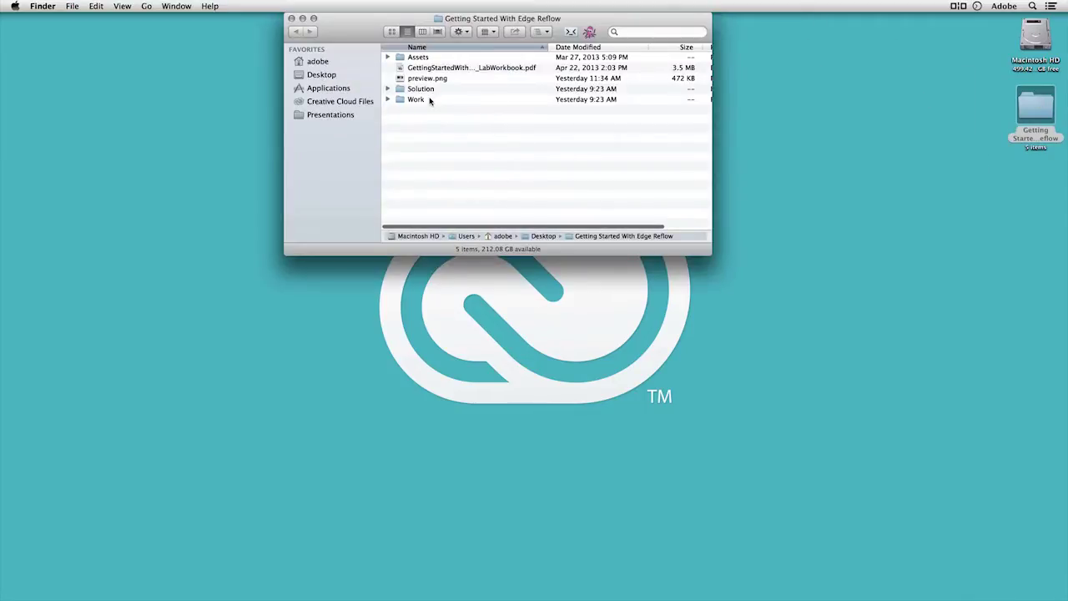
pyautogui.doubleClick(416, 99)
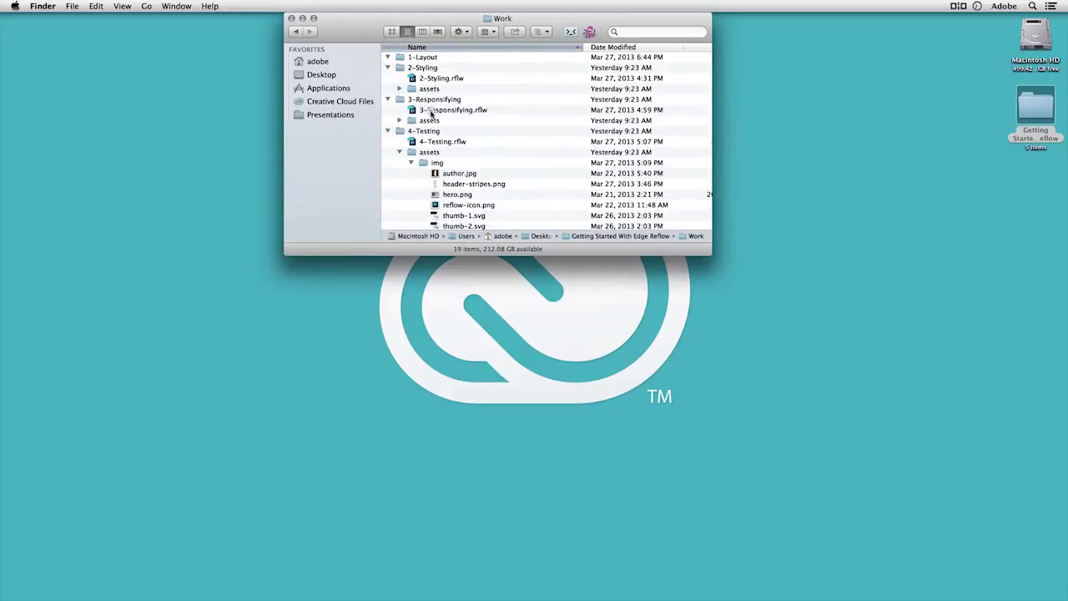
pyautogui.doubleClick(430, 113)
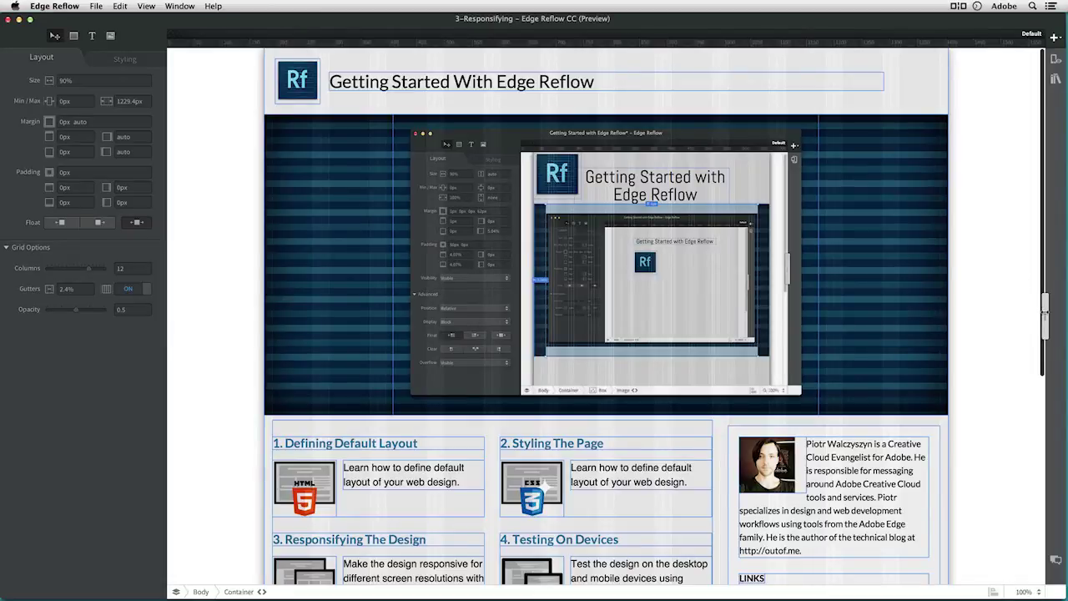
# Narrow the canvas to 994 px and add a breakpoint at that width
pyautogui.moveTo(1044, 316); pyautogui.dragTo(926, 341)
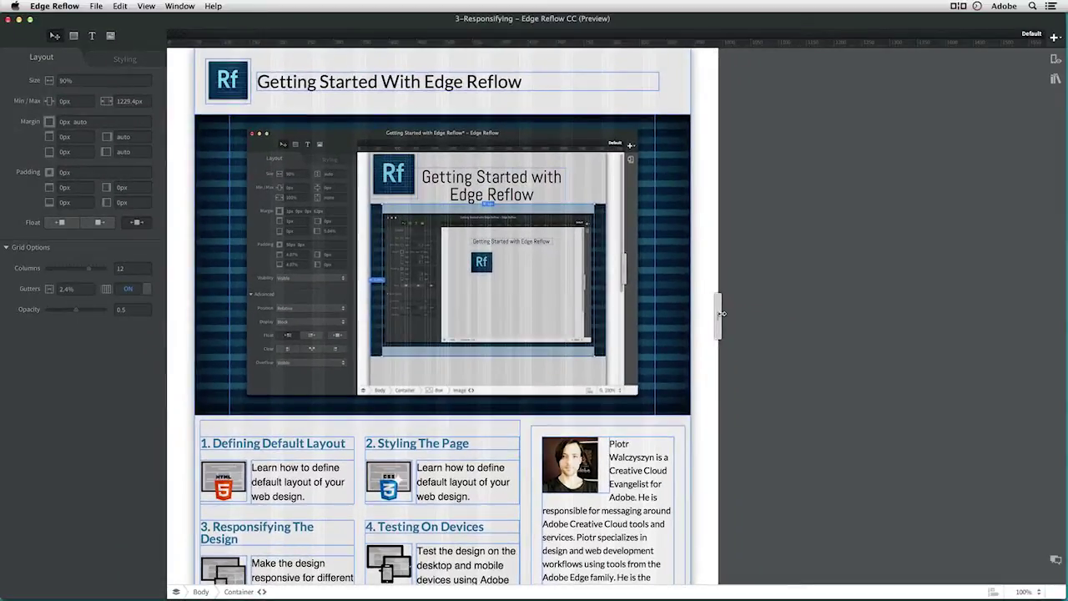
pyautogui.moveTo(720, 313); pyautogui.dragTo(722, 313)
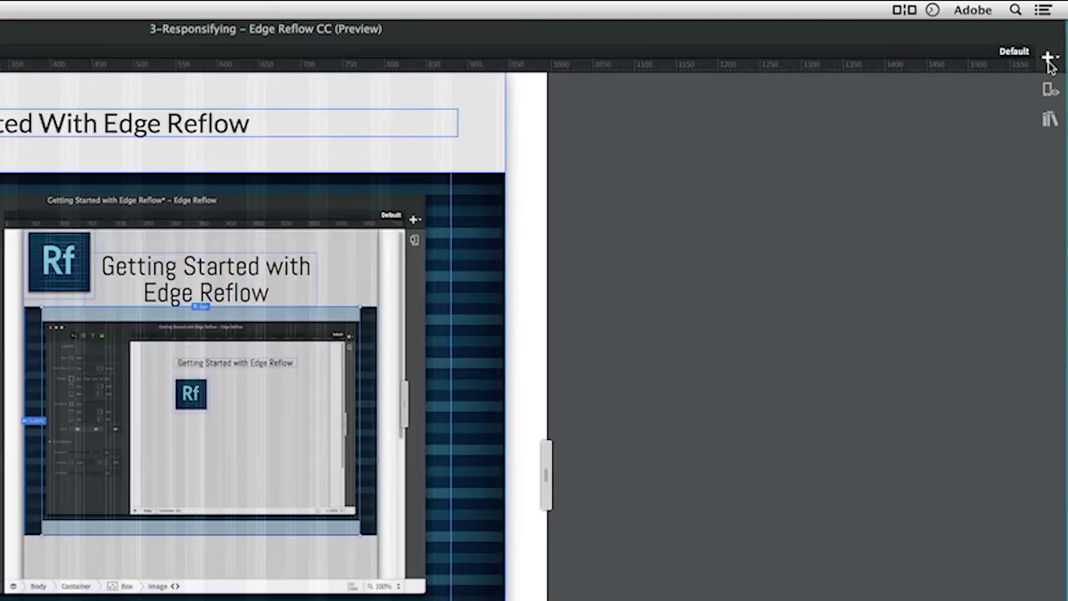
pyautogui.click(1049, 60)
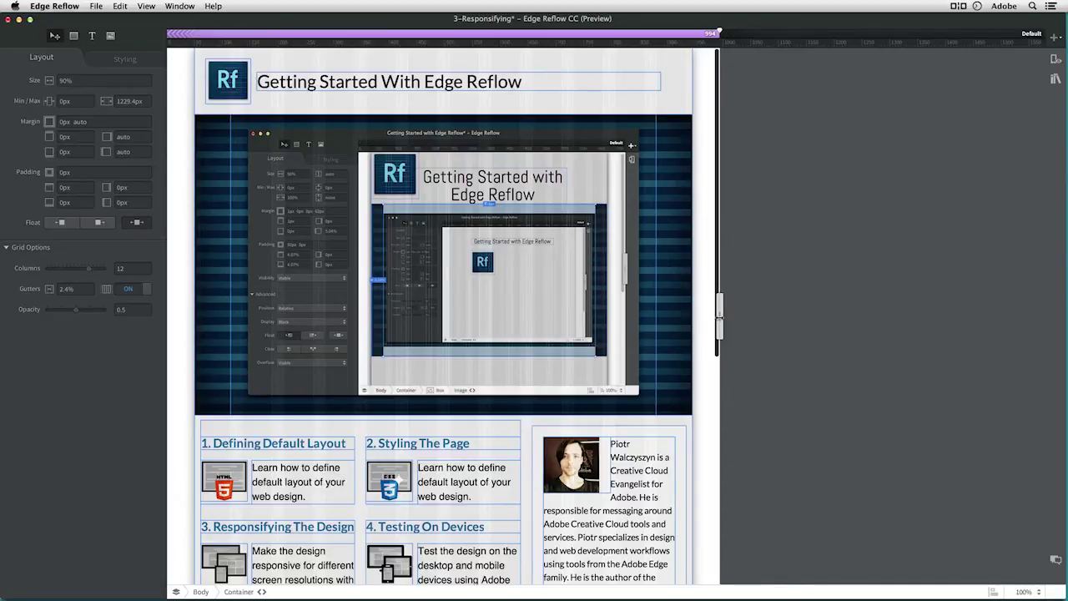
# Set the 1. Defining Default Layout box's width to 100% at the 994 px breakpoint
pyautogui.click(348, 457)
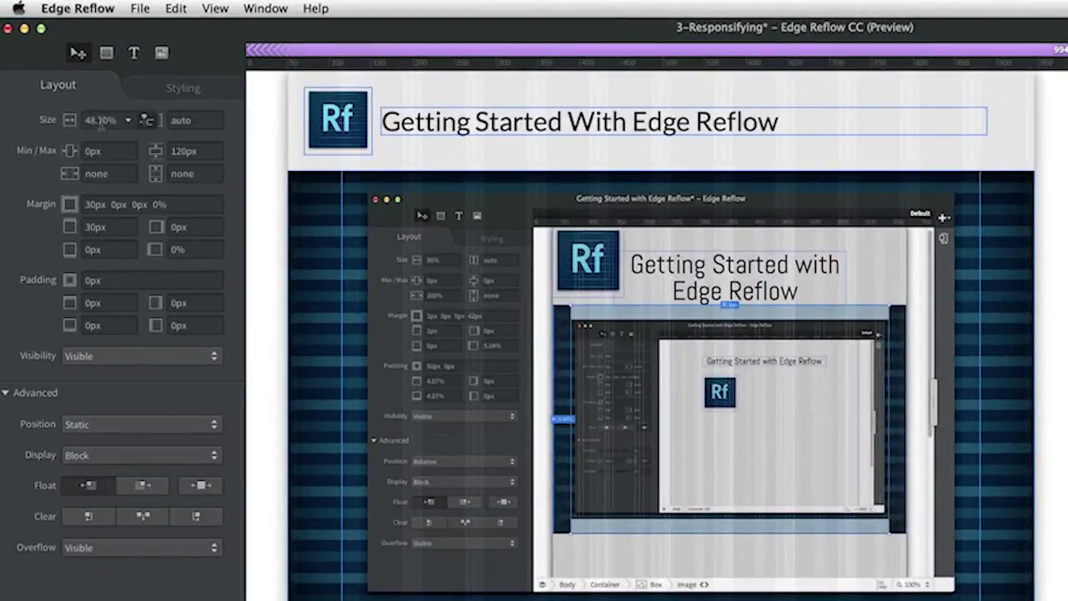
pyautogui.click(74, 88)
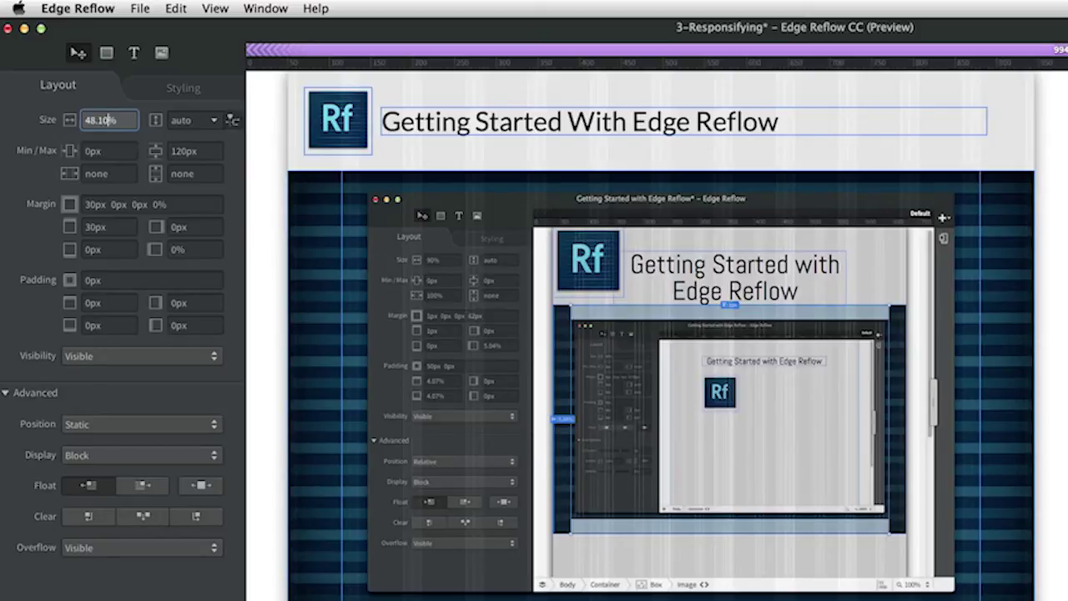
pyautogui.press('Up')
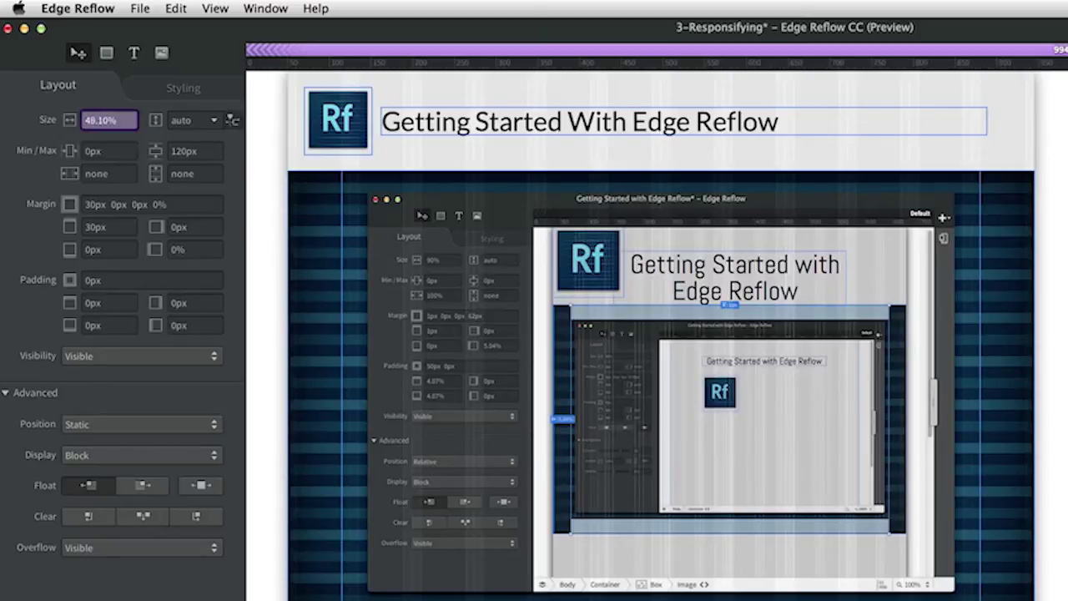
pyautogui.write('100')
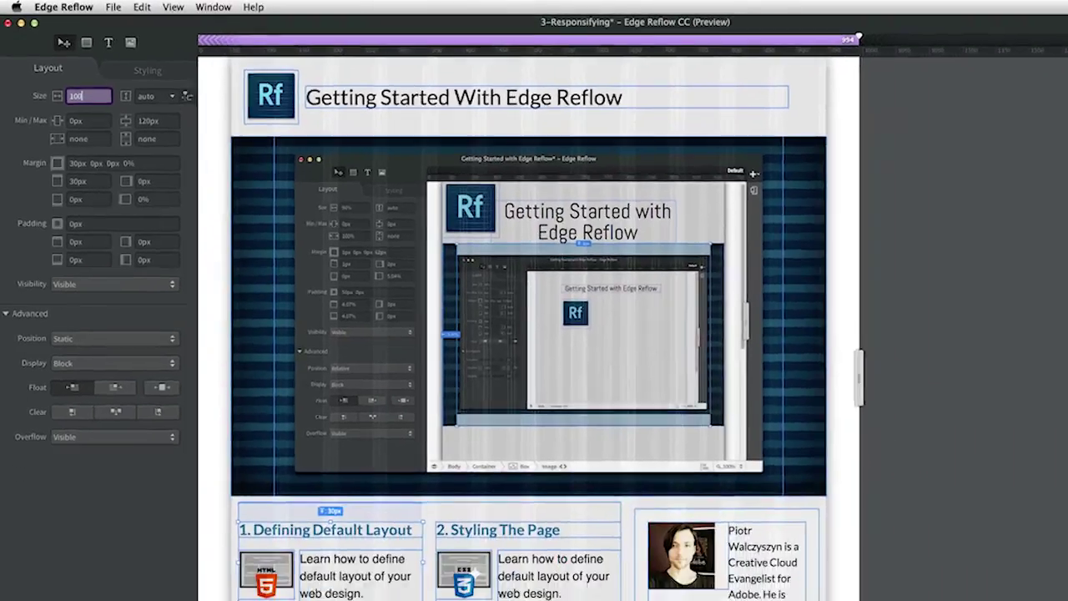
pyautogui.press('Return')
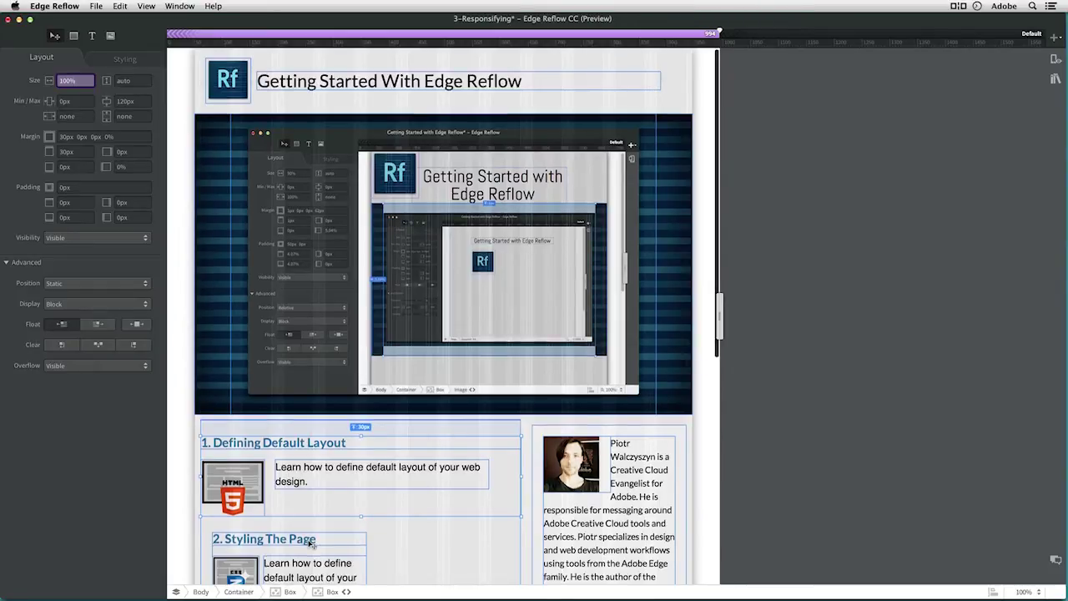
pyautogui.scroll(-3, 309, 544)
pyautogui.scroll(-5, 309, 544)
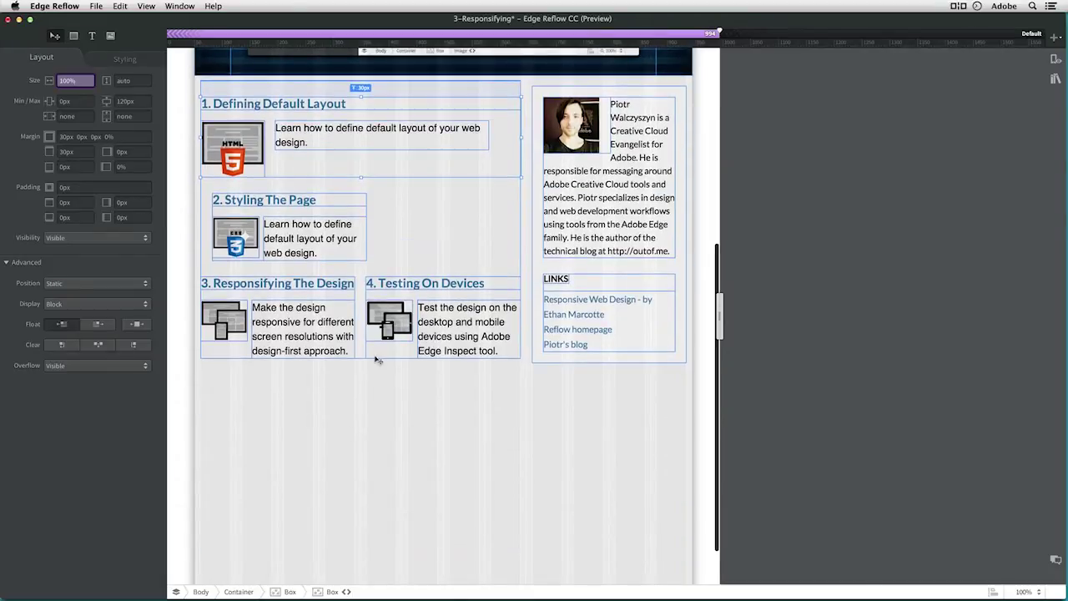
# Select lesson boxes 2, 3 and 4 and set their width to 100%
pyautogui.click(360, 263)
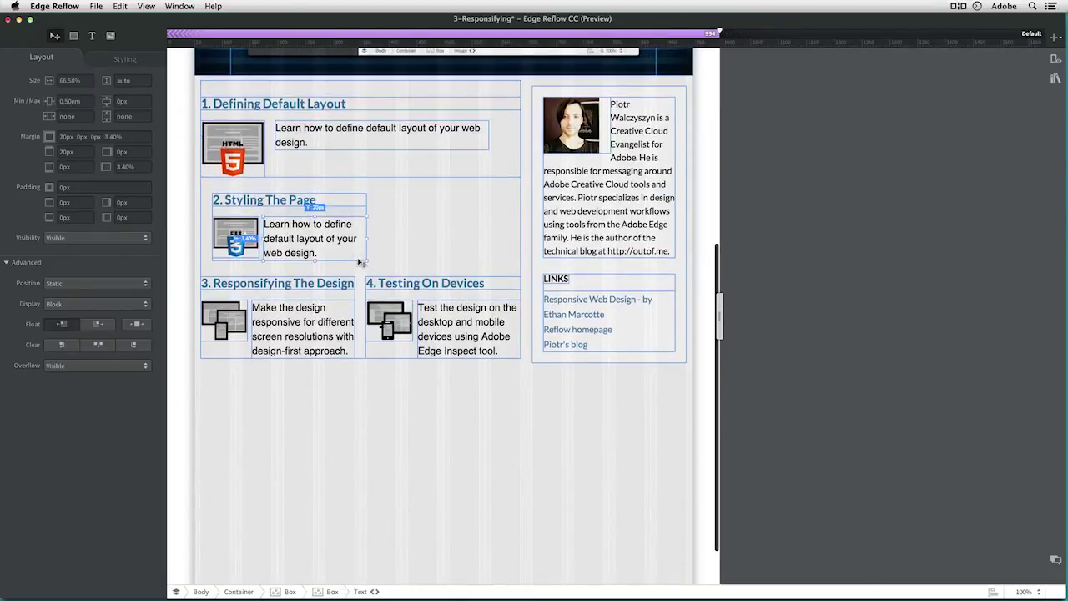
pyautogui.click(367, 213)
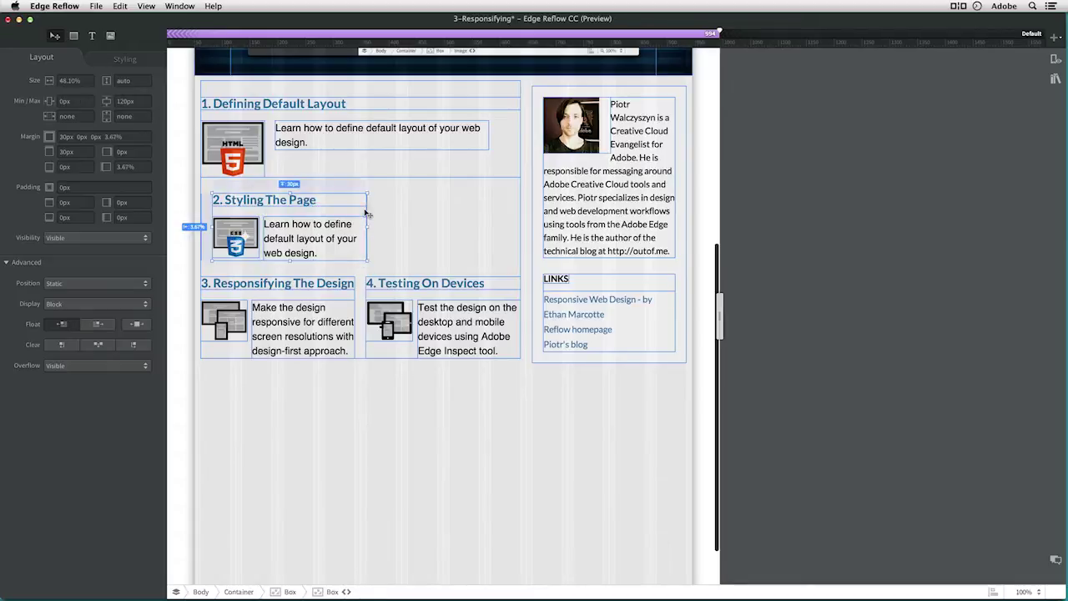
pyautogui.keyDown('shift'); pyautogui.click(355, 294); pyautogui.keyUp('shift')
pyautogui.keyDown('shift'); pyautogui.click(373, 297); pyautogui.keyUp('shift')
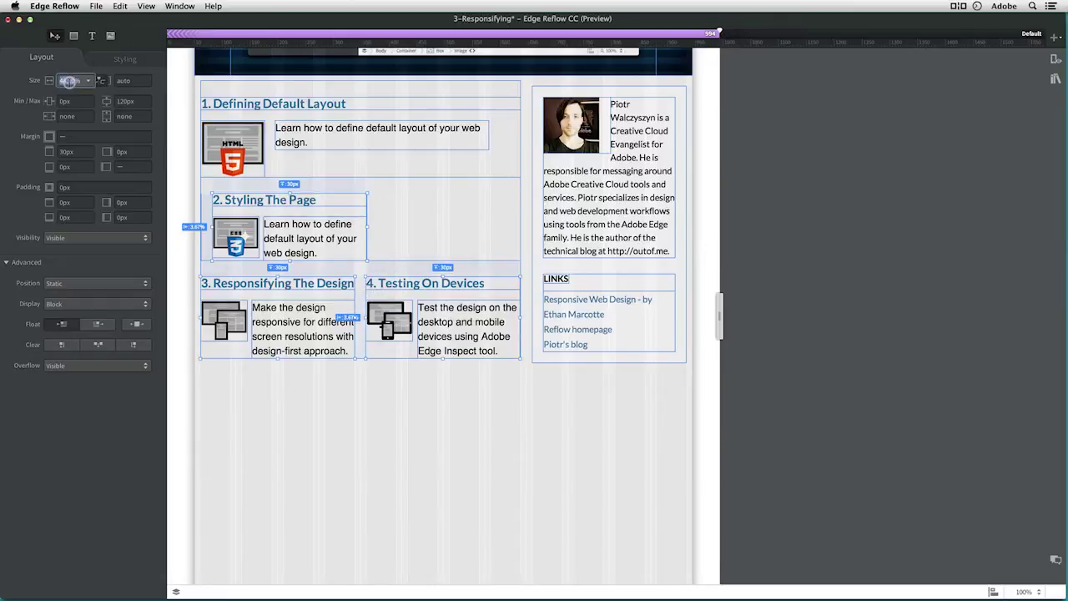
pyautogui.write('100%')
pyautogui.press('Return')
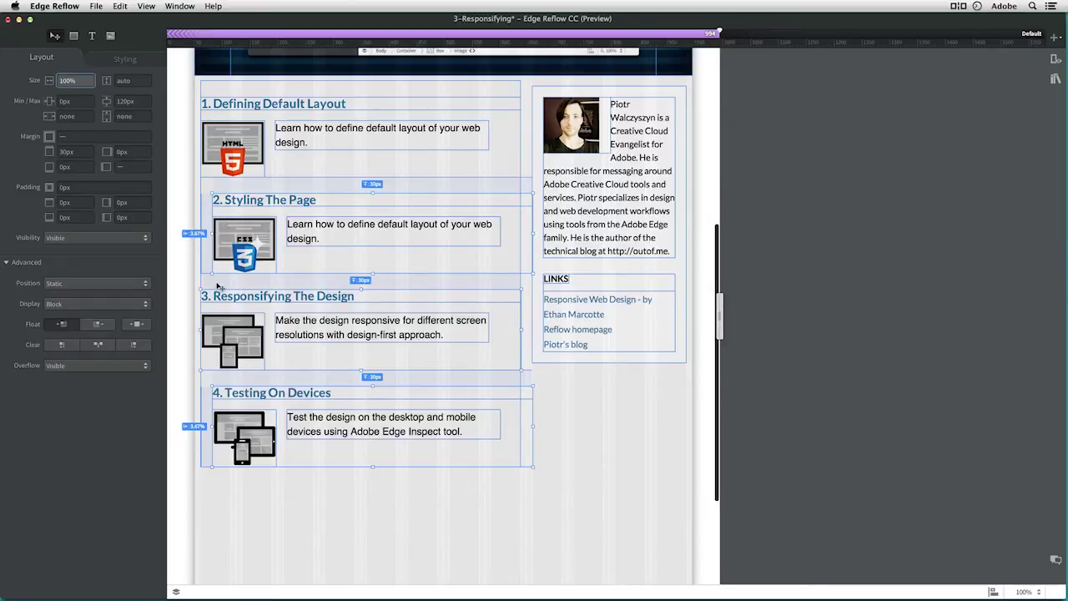
# Set the selected lesson boxes' left margin to 0
pyautogui.click(125, 166)
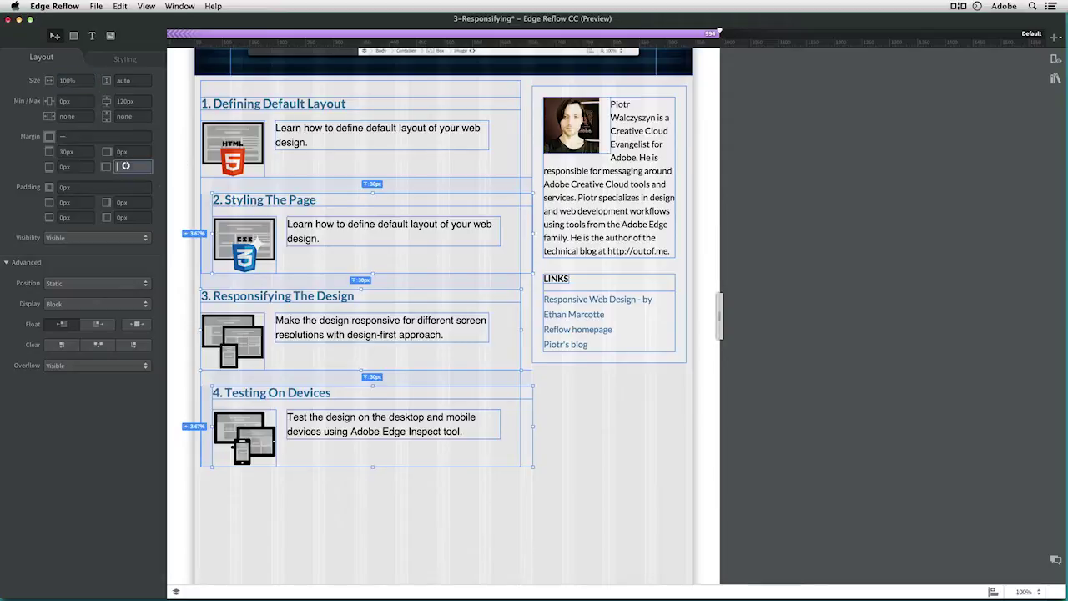
pyautogui.write('0')
pyautogui.press('Return')
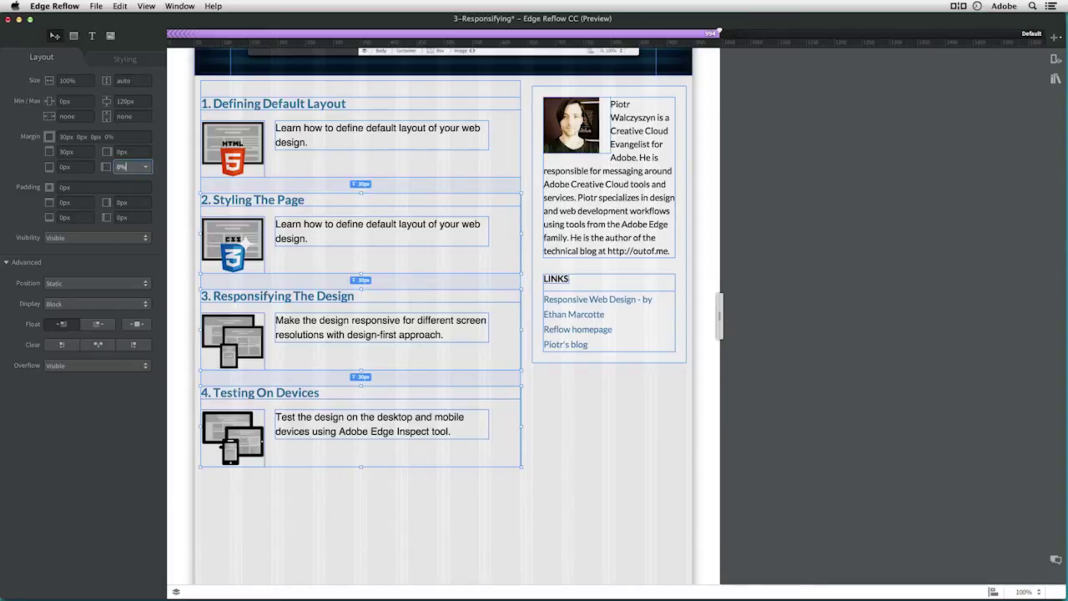
# Narrow the canvas to 880 px and add a second breakpoint there
pyautogui.scroll(5, 305, 181)
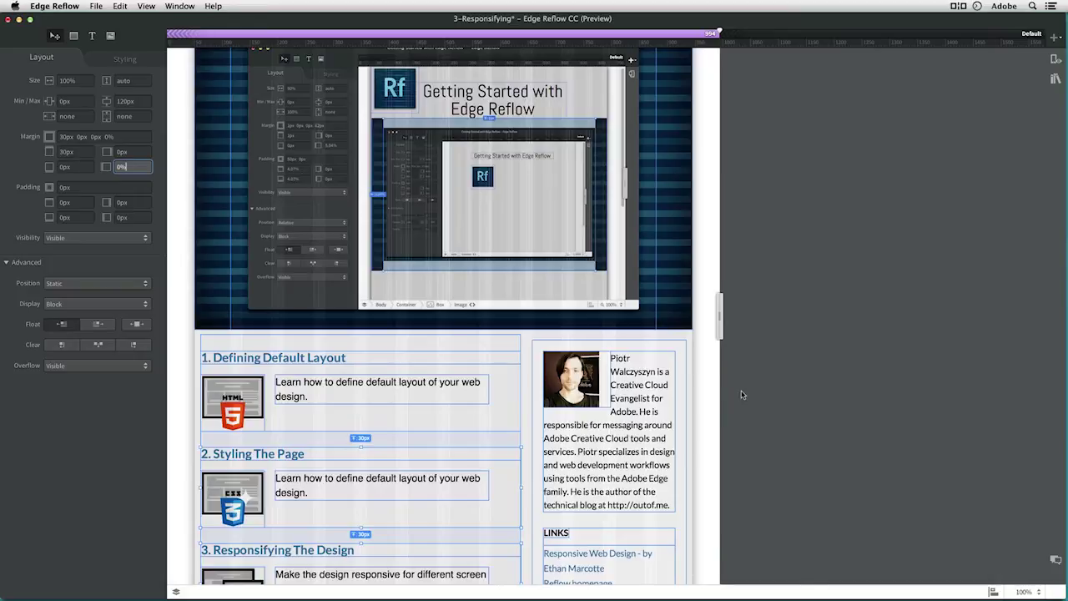
pyautogui.scroll(2, 713, 201)
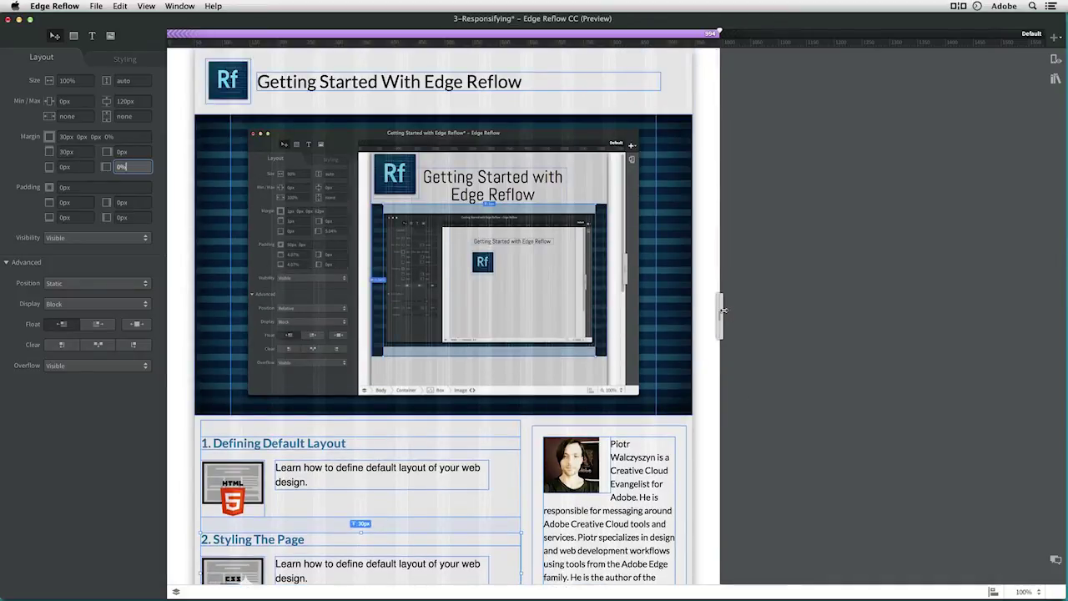
pyautogui.moveTo(708, 312); pyautogui.dragTo(648, 328)
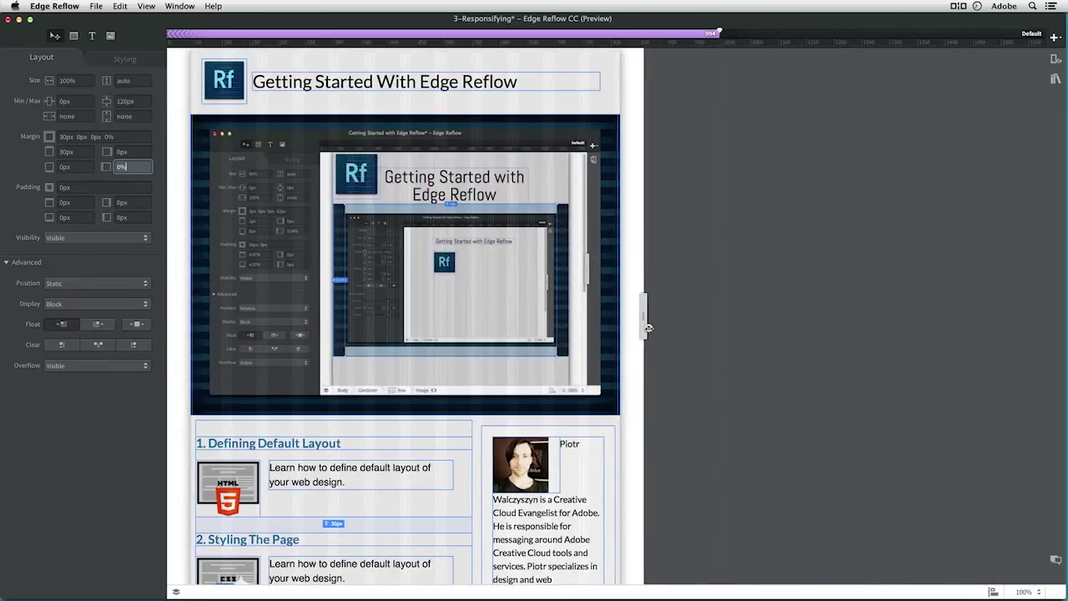
pyautogui.scroll(-5, 575, 470)
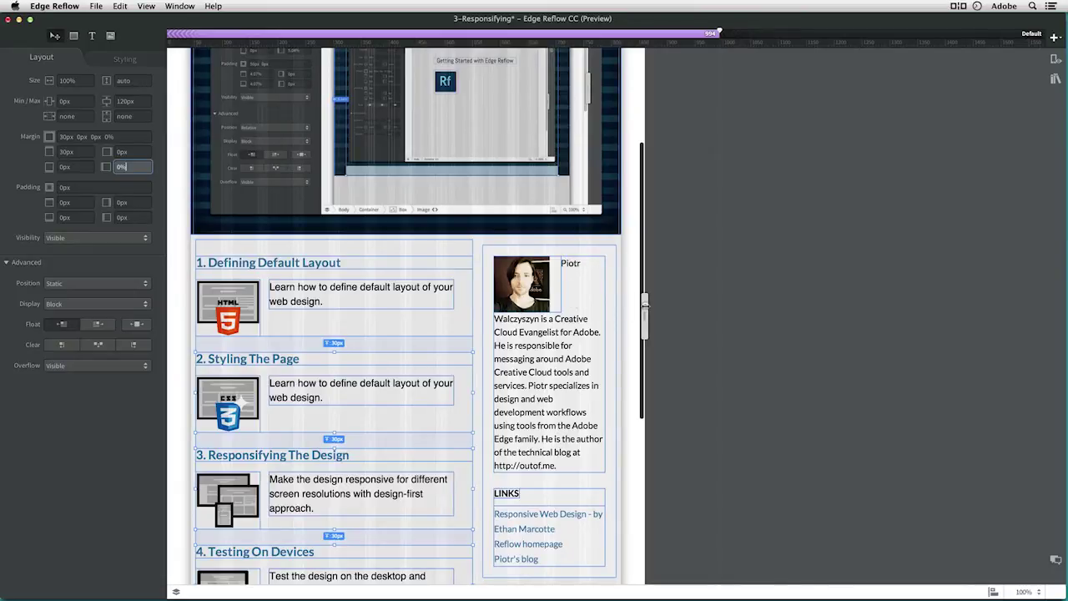
pyautogui.moveTo(645, 307); pyautogui.dragTo(655, 308)
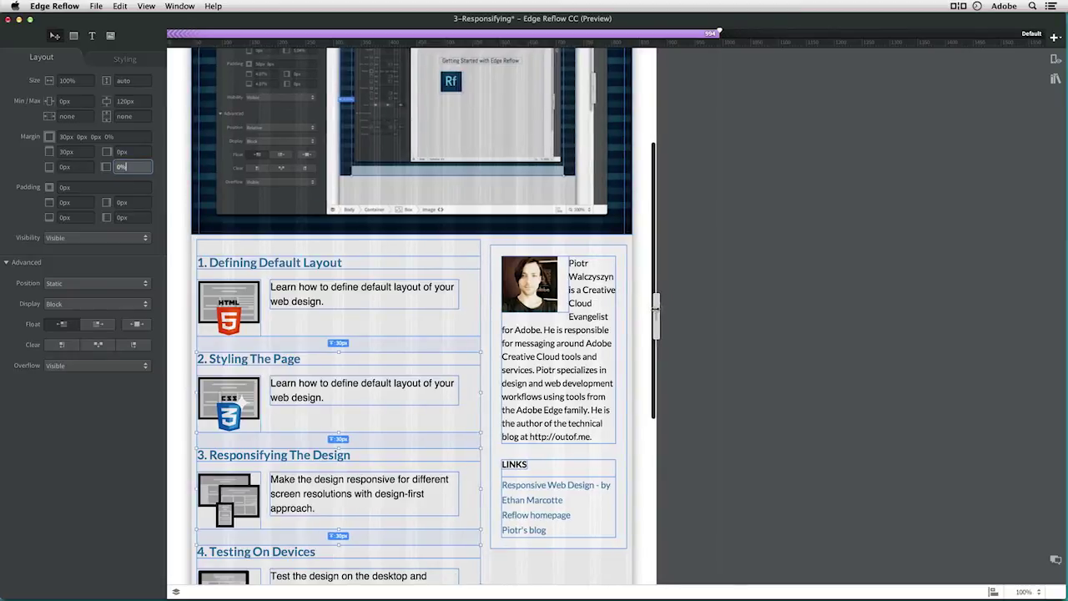
pyautogui.click(1053, 39)
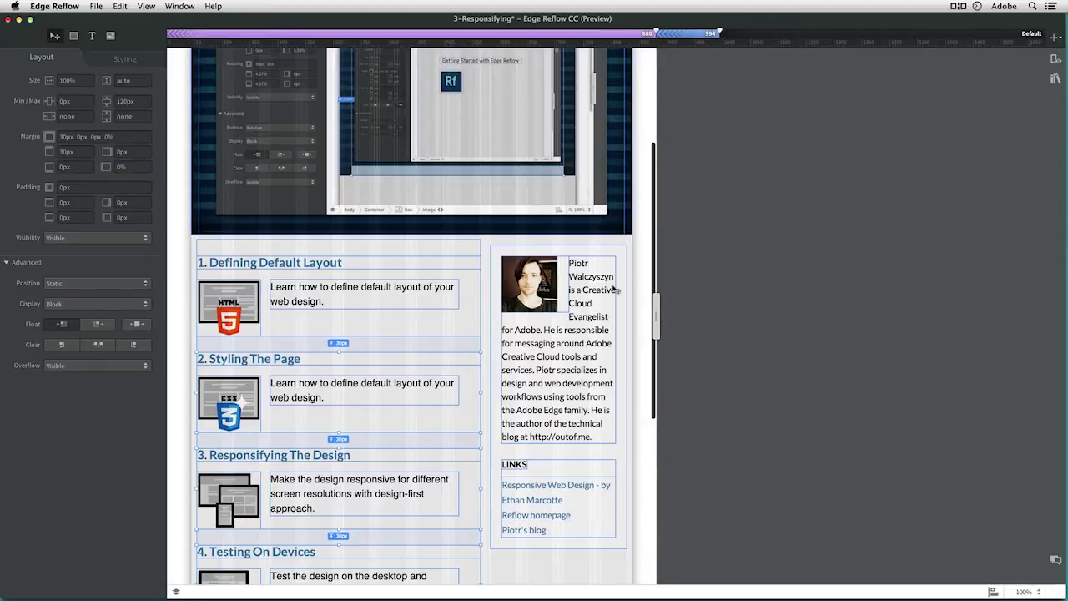
# Set the lesson sections box to 100% width so the bio drops below it
pyautogui.scroll(-5, 615, 289)
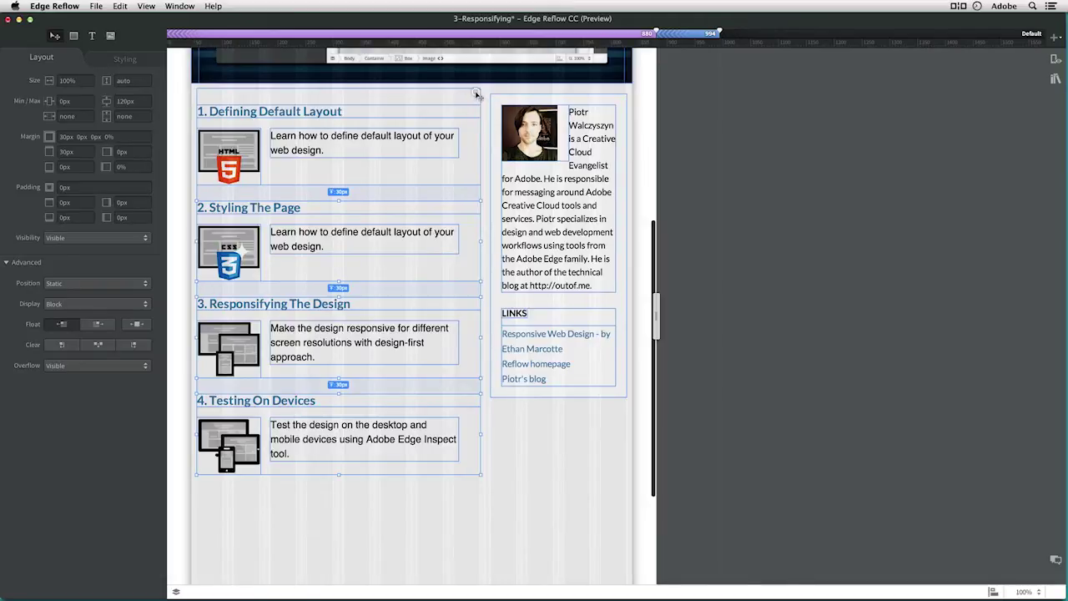
pyautogui.click(476, 95)
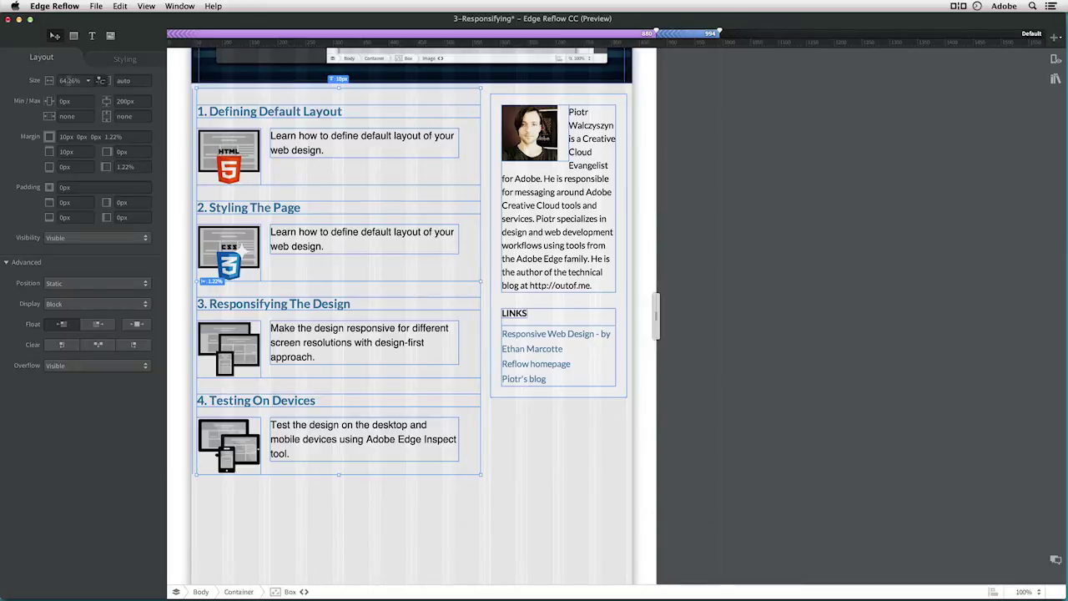
pyautogui.click(67, 80)
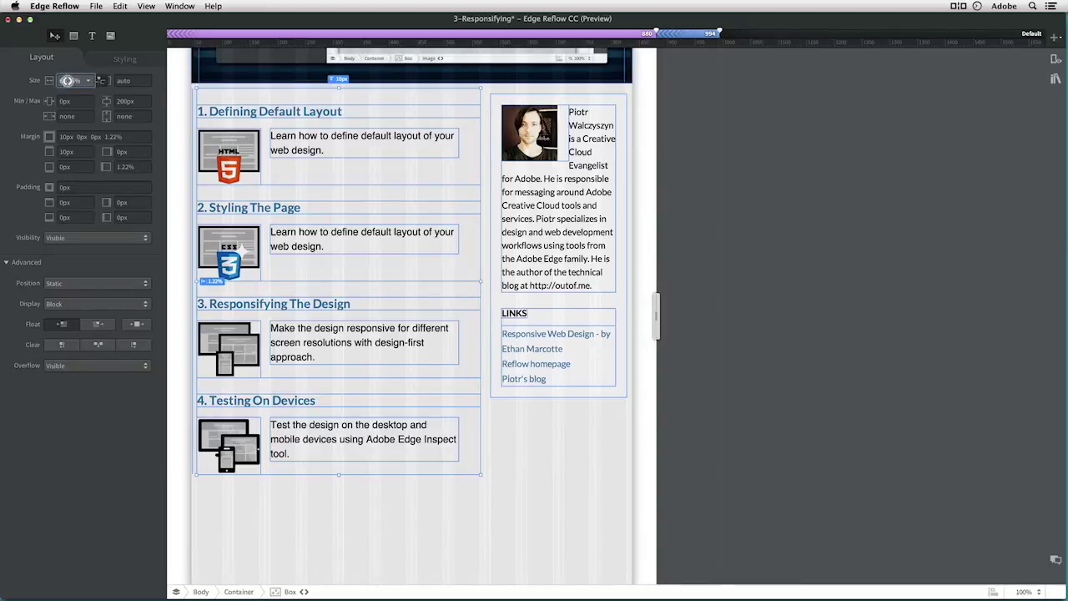
pyautogui.write('100%')
pyautogui.press('Return')
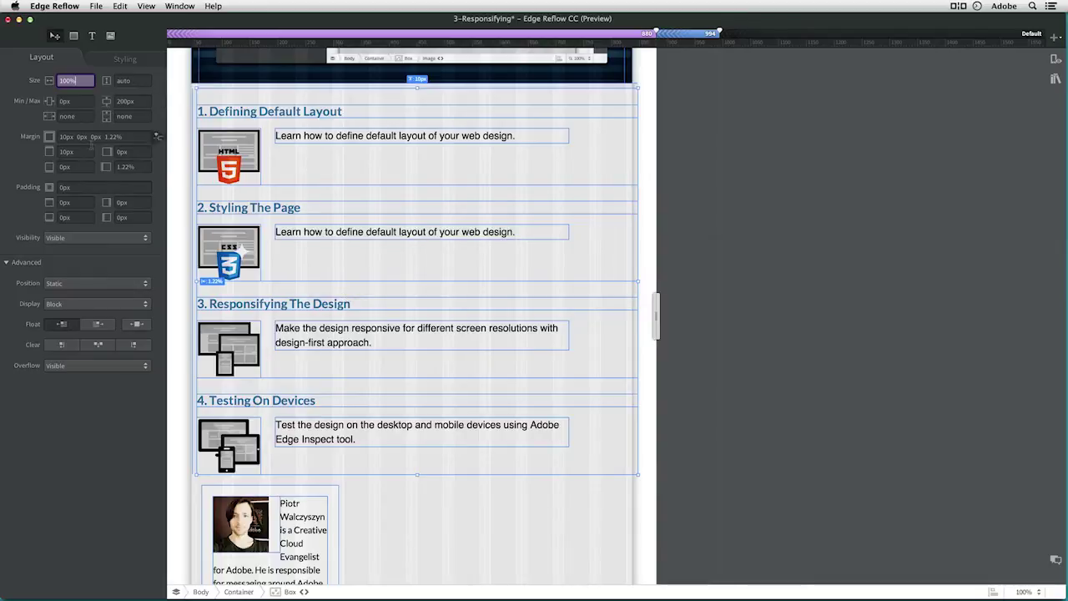
# Try a 0% left margin on the lesson sections box, then undo it
pyautogui.click(123, 166)
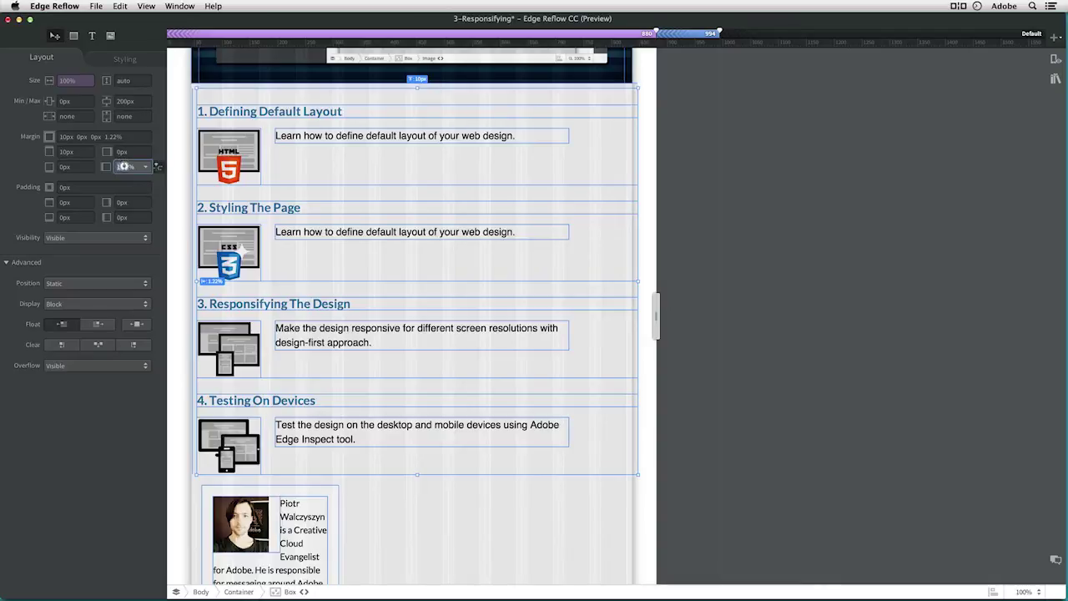
pyautogui.write('0%')
pyautogui.press('Return')
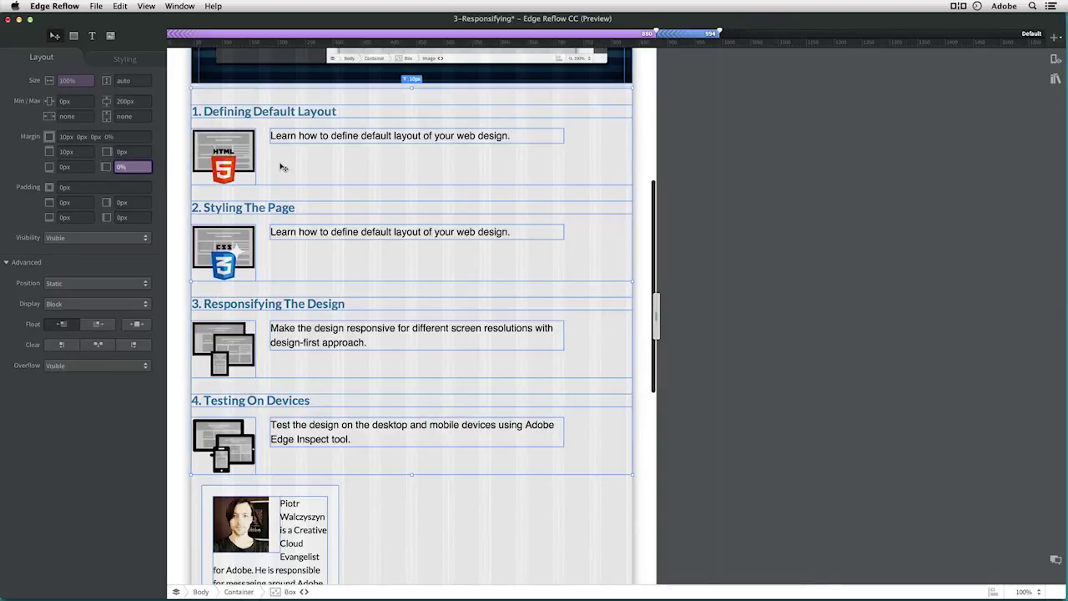
pyautogui.scroll(-2, 279, 165)
pyautogui.scroll(3, 212, 109)
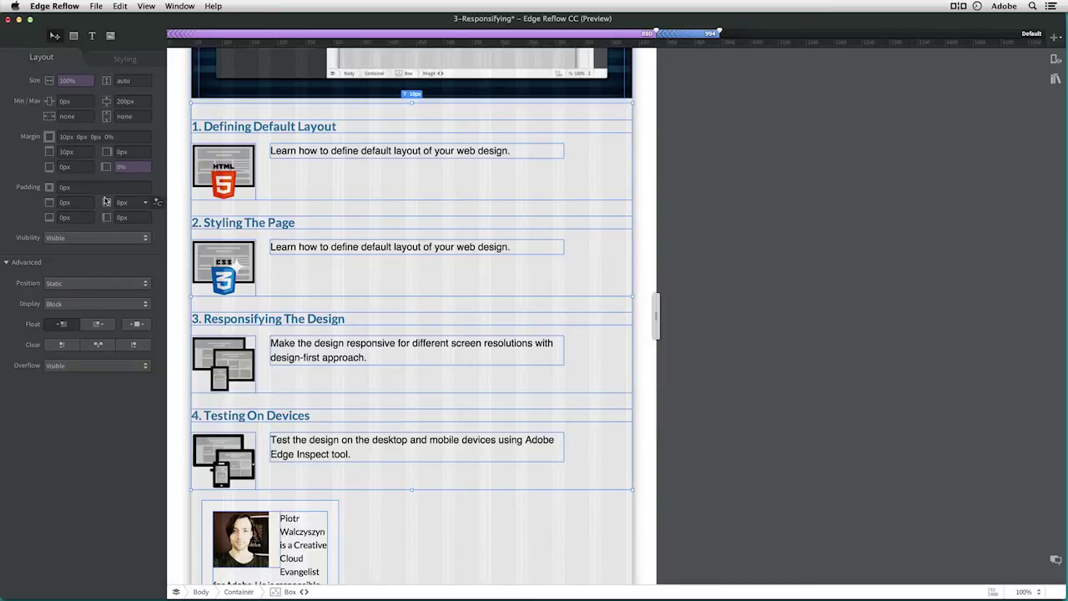
pyautogui.press('super+c')
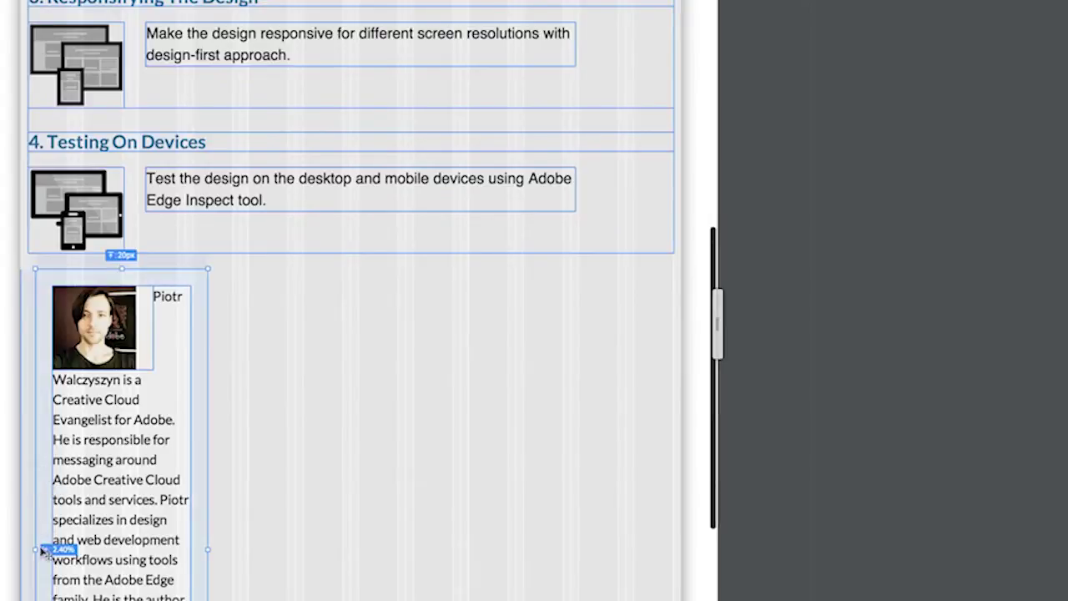
# Widen the bio box across the page and narrow its inner bio text into a left column
pyautogui.moveTo(34, 549); pyautogui.dragTo(29, 549)
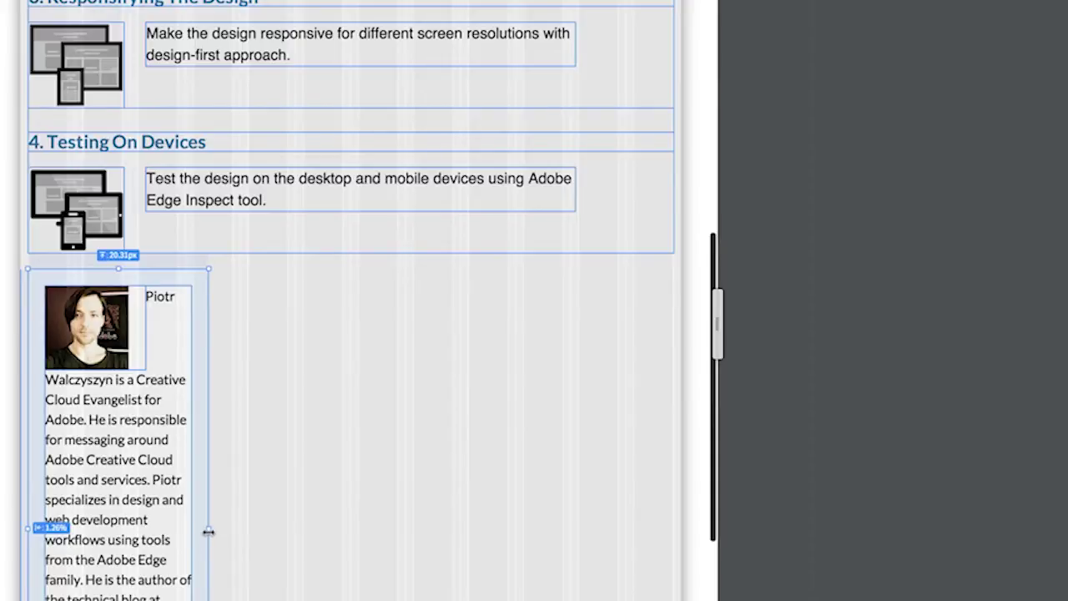
pyautogui.moveTo(209, 529); pyautogui.dragTo(674, 511)
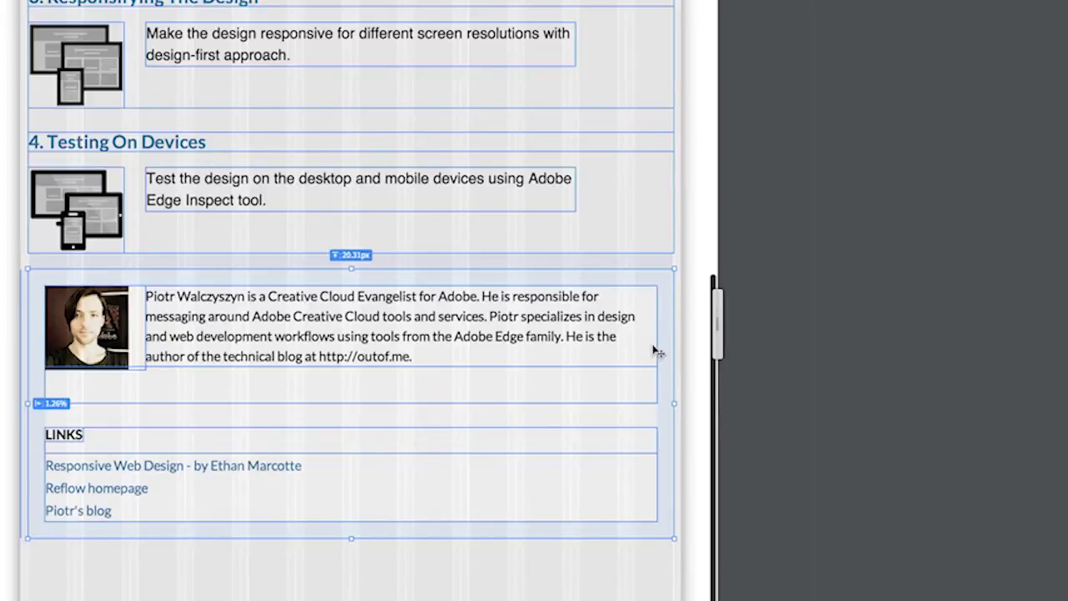
pyautogui.click(651, 393)
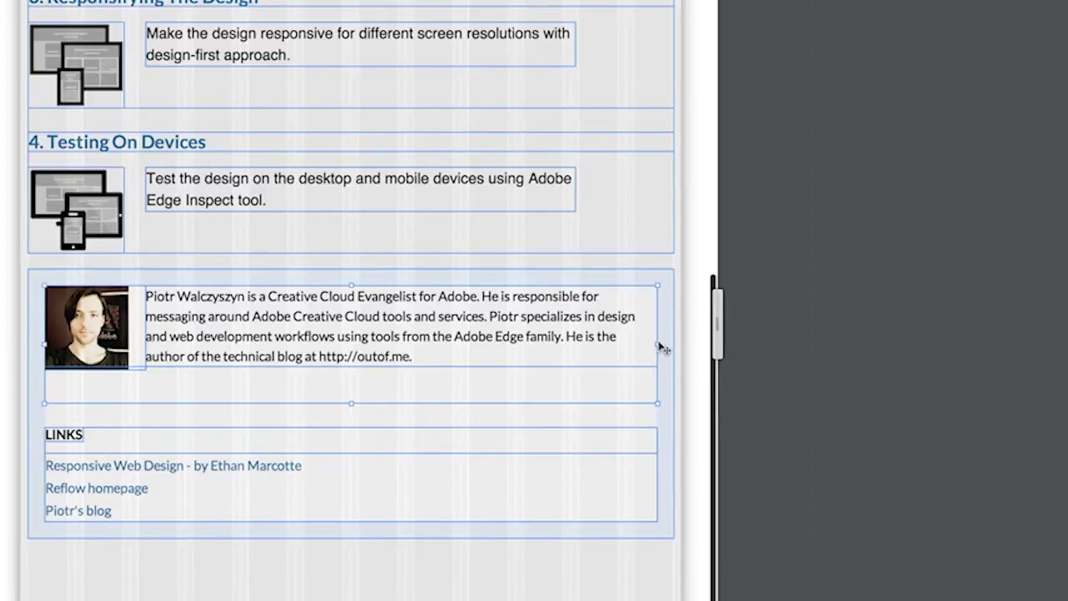
pyautogui.moveTo(659, 348); pyautogui.dragTo(342, 359)
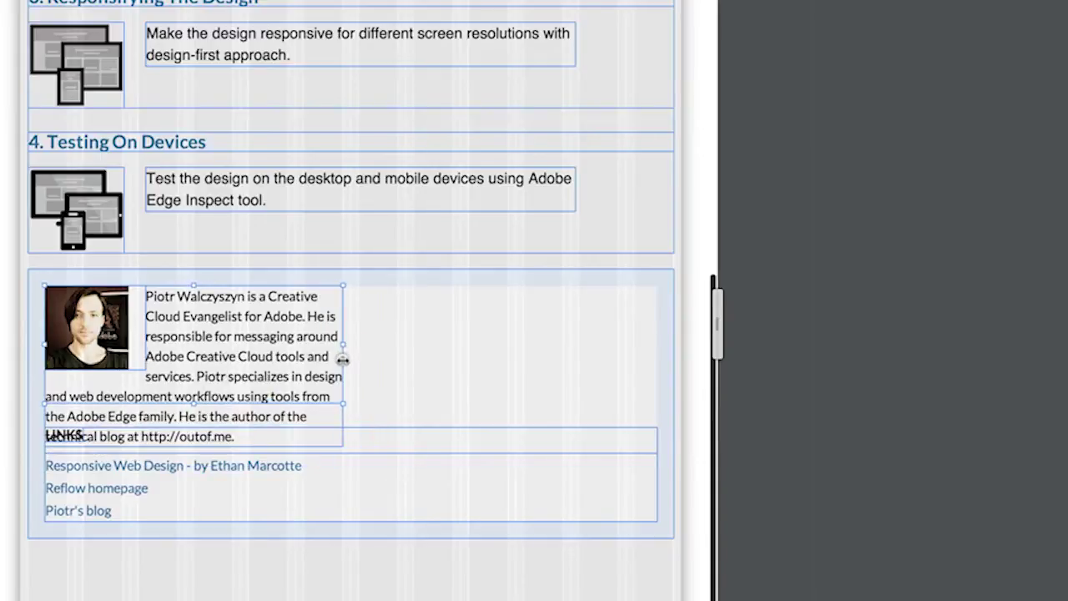
# Move the LINKS box beside the bio text at 48.57% width with a 2.87% left margin
pyautogui.click(401, 445)
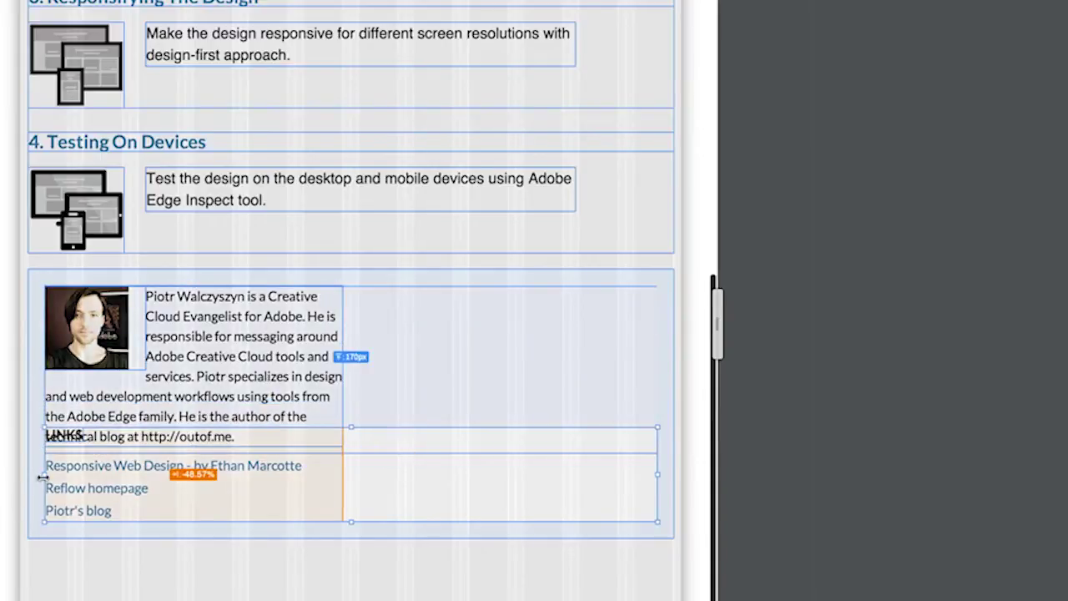
pyautogui.moveTo(42, 476); pyautogui.dragTo(365, 469)
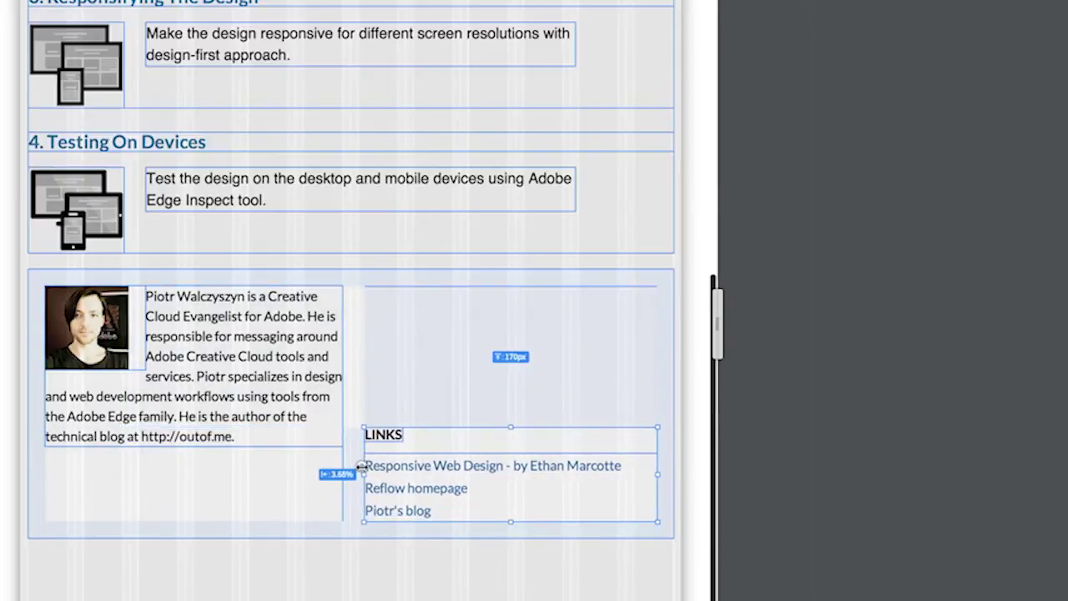
pyautogui.moveTo(456, 444); pyautogui.dragTo(449, 303)
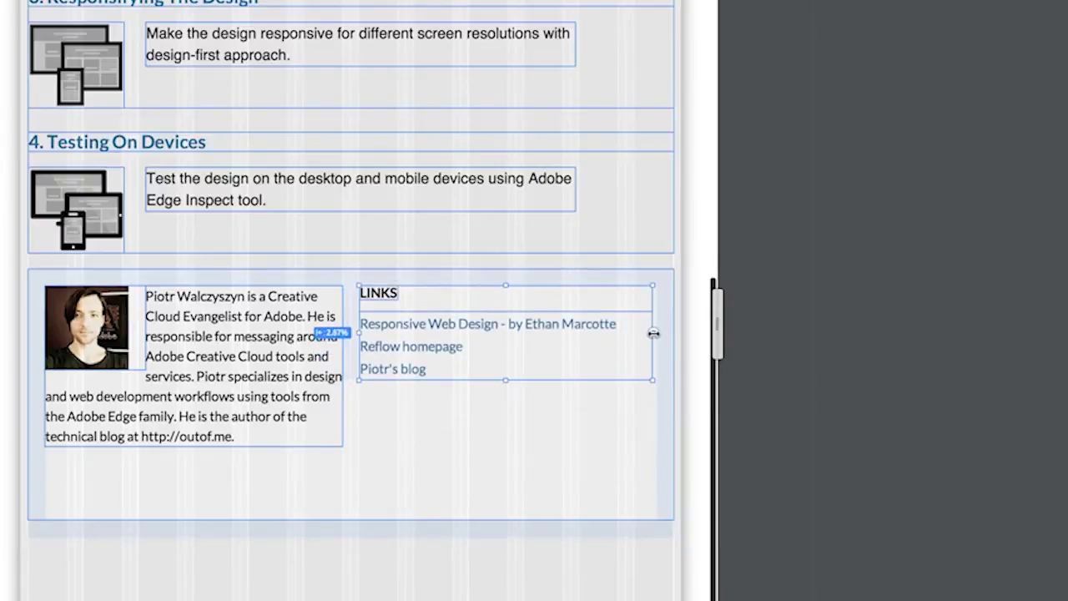
pyautogui.moveTo(657, 333); pyautogui.dragTo(659, 333)
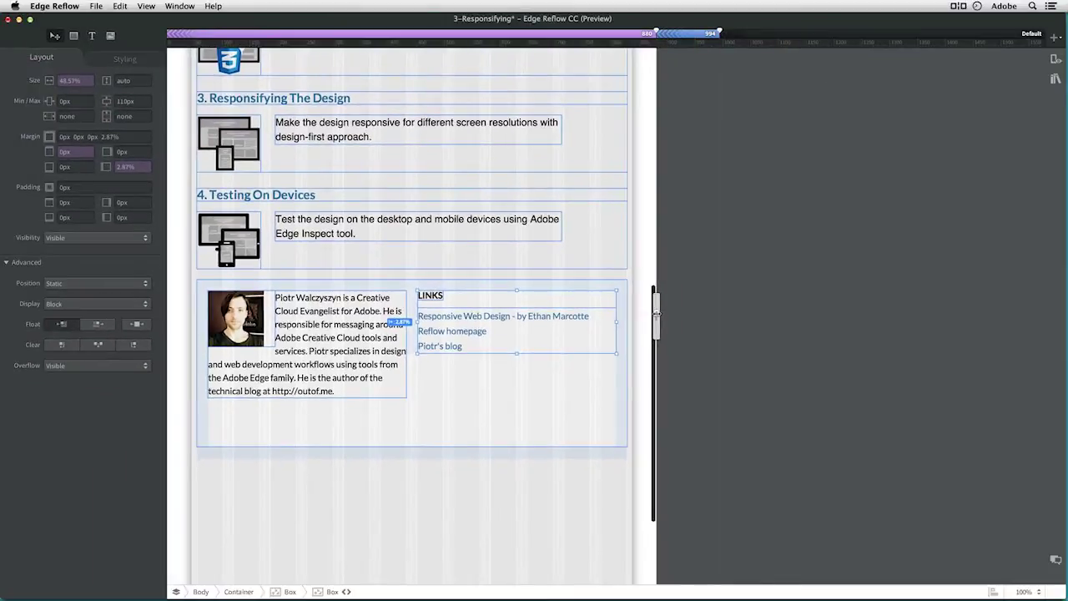
# Shrink the canvas width until the title breaks onto two lines beside the logo
pyautogui.moveTo(657, 312); pyautogui.dragTo(534, 334)
pyautogui.scroll(5, 414, 205)
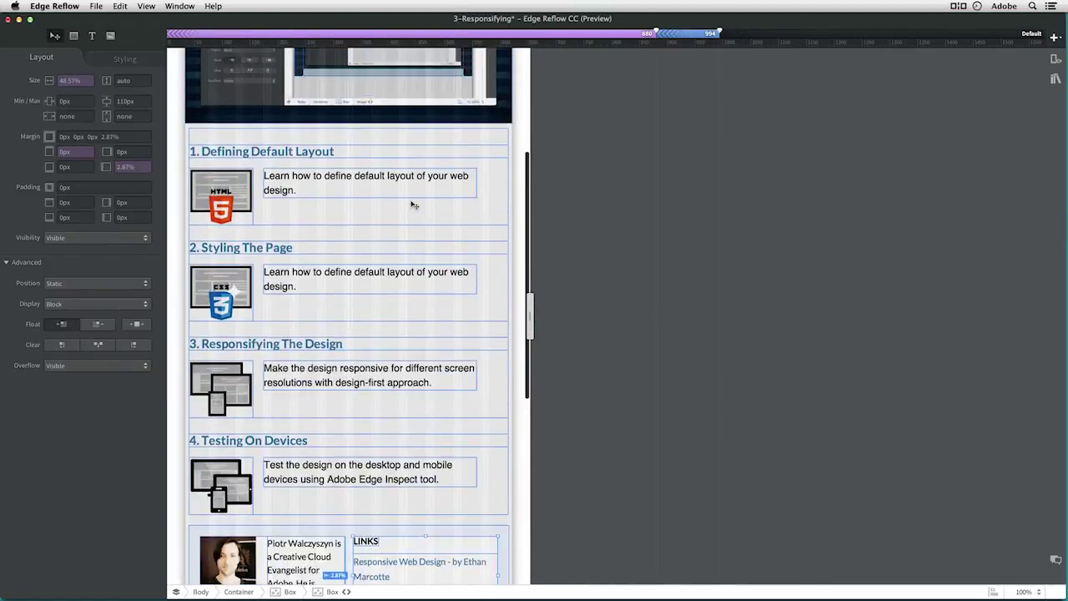
pyautogui.scroll(5, 414, 205)
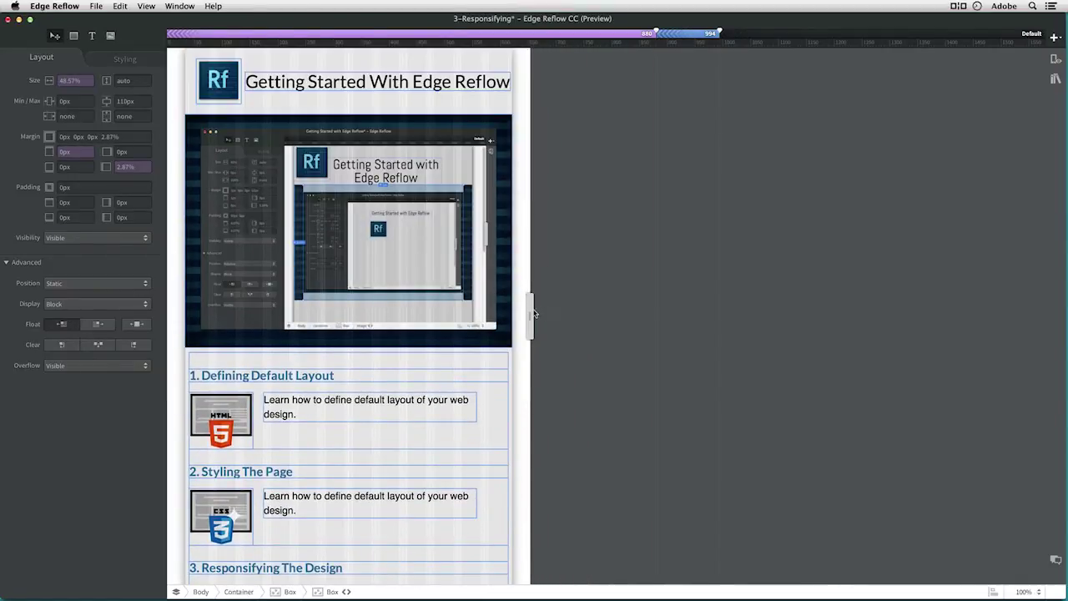
pyautogui.moveTo(534, 310)
pyautogui.mouseDown()
pyautogui.moveTo(446, 309)
pyautogui.moveTo(529, 314)
pyautogui.mouseUp()
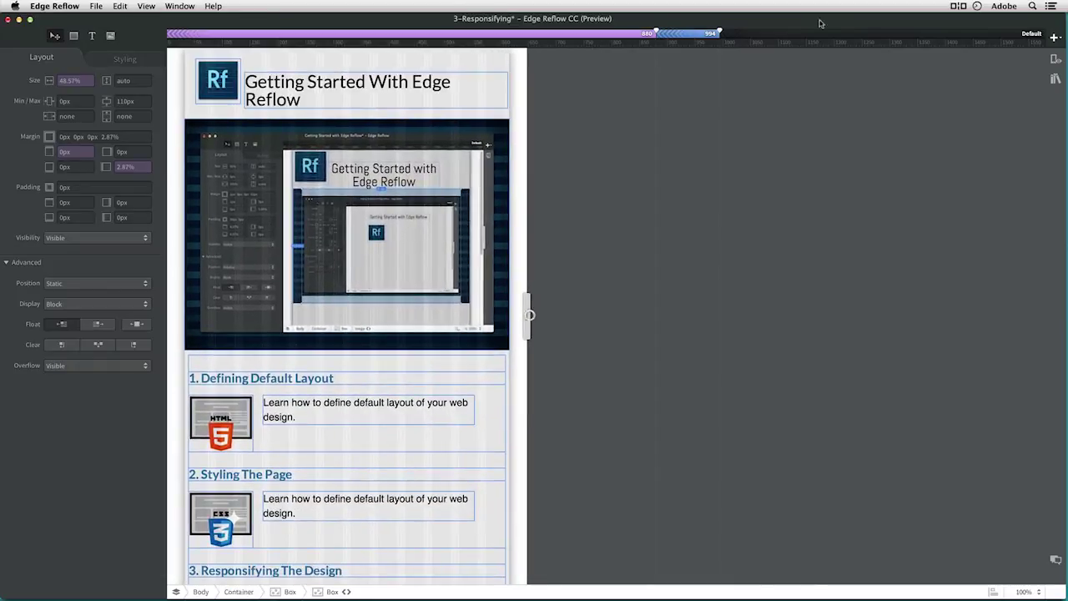
# Add a 647 px breakpoint and give the title a 34px top margin and about 71.96% width
pyautogui.click(1054, 40)
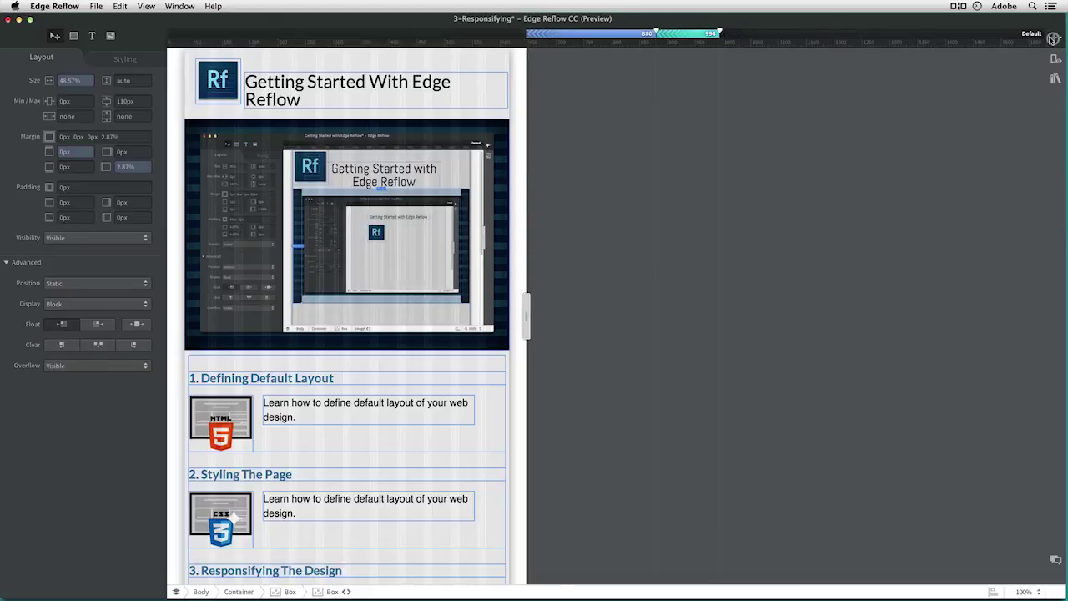
pyautogui.click(292, 99)
pyautogui.hotkey('shift', 'Up')
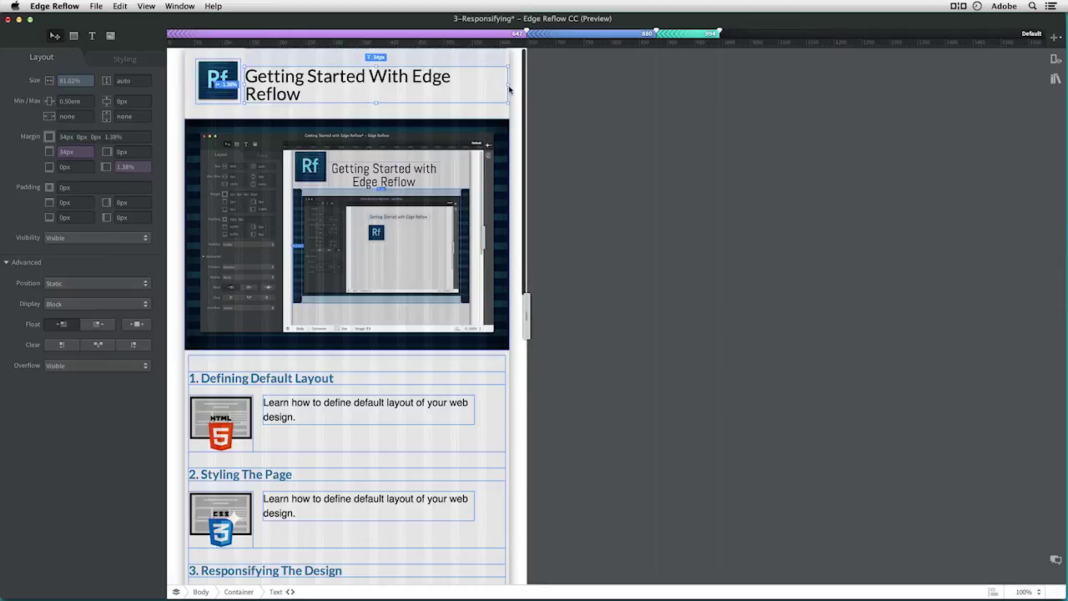
pyautogui.moveTo(507, 84); pyautogui.dragTo(478, 82)
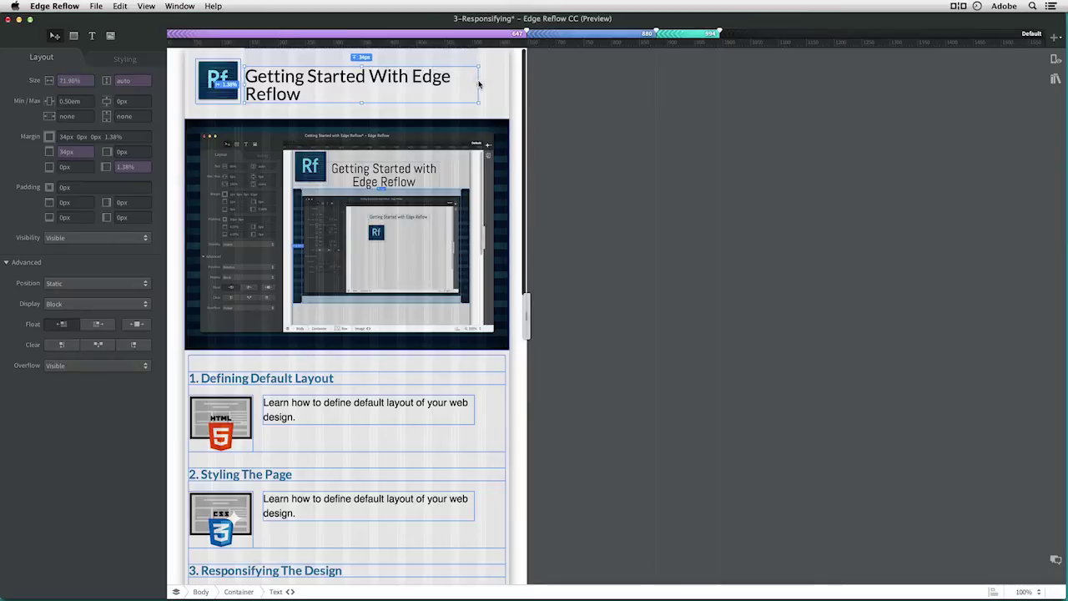
pyautogui.click(493, 83)
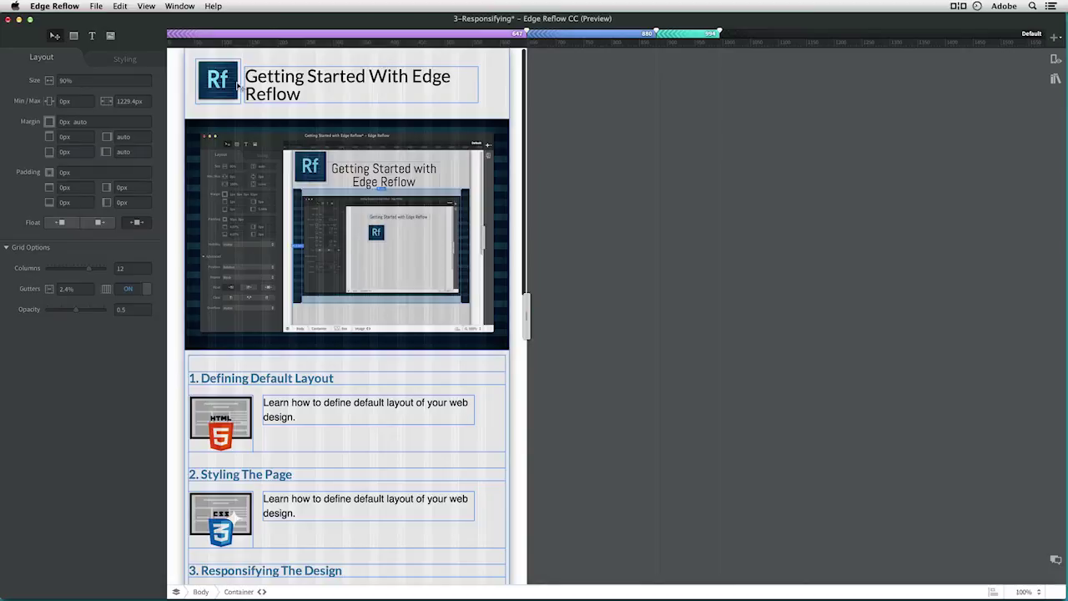
# Set the grid to 8 columns and narrow the title box to 67.84% width
pyautogui.click(127, 268)
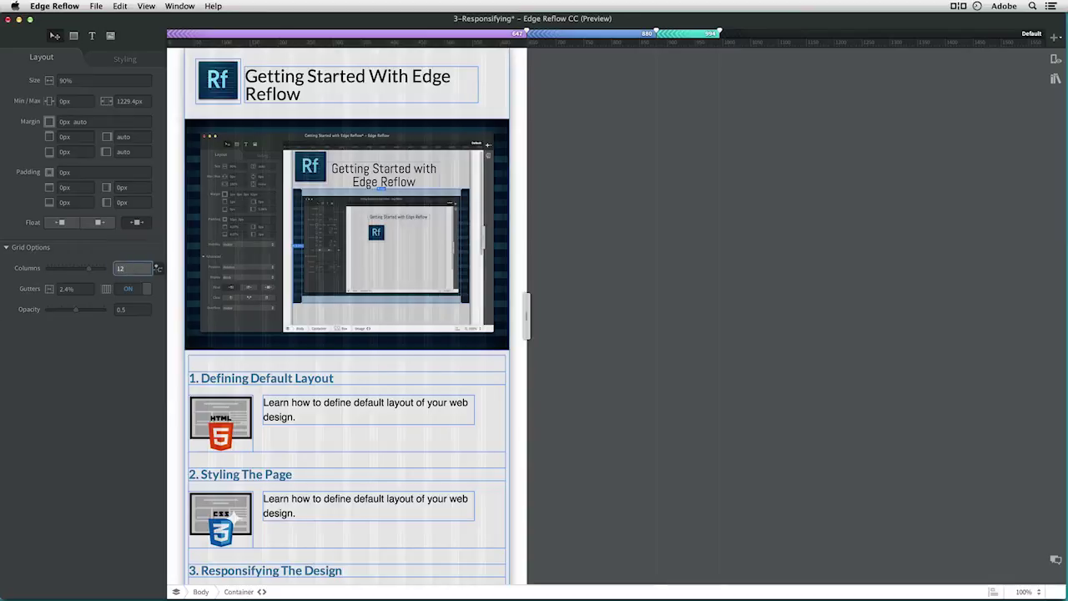
pyautogui.doubleClick(127, 269)
pyautogui.write('12')
pyautogui.press('BackSpace')
pyautogui.press('BackSpace')
pyautogui.write('8')
pyautogui.press('Return')
pyautogui.press('Down')
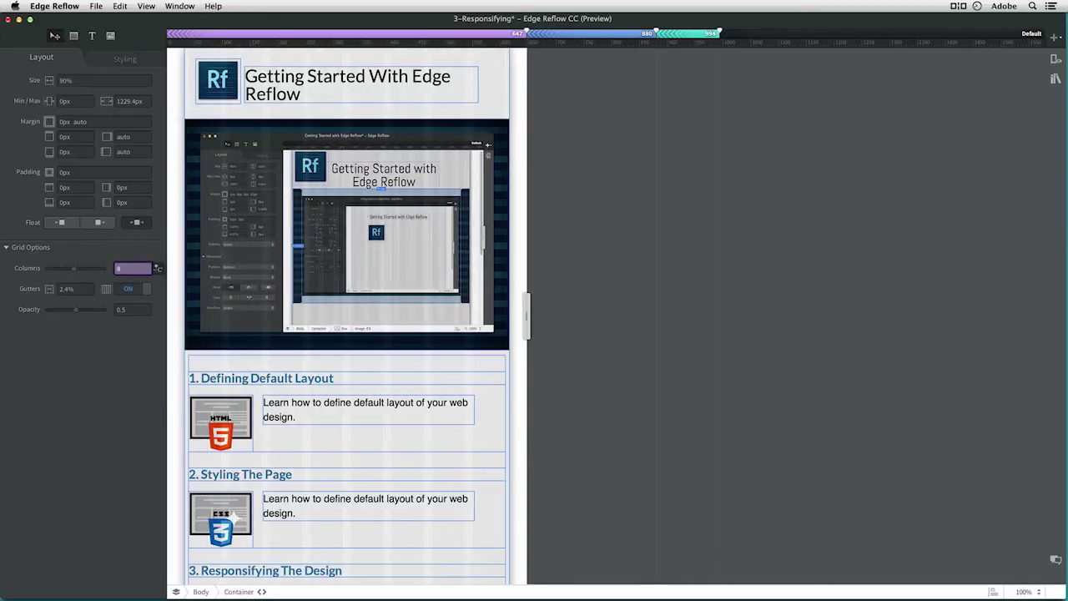
pyautogui.click(479, 84)
pyautogui.moveTo(478, 83); pyautogui.dragTo(467, 85)
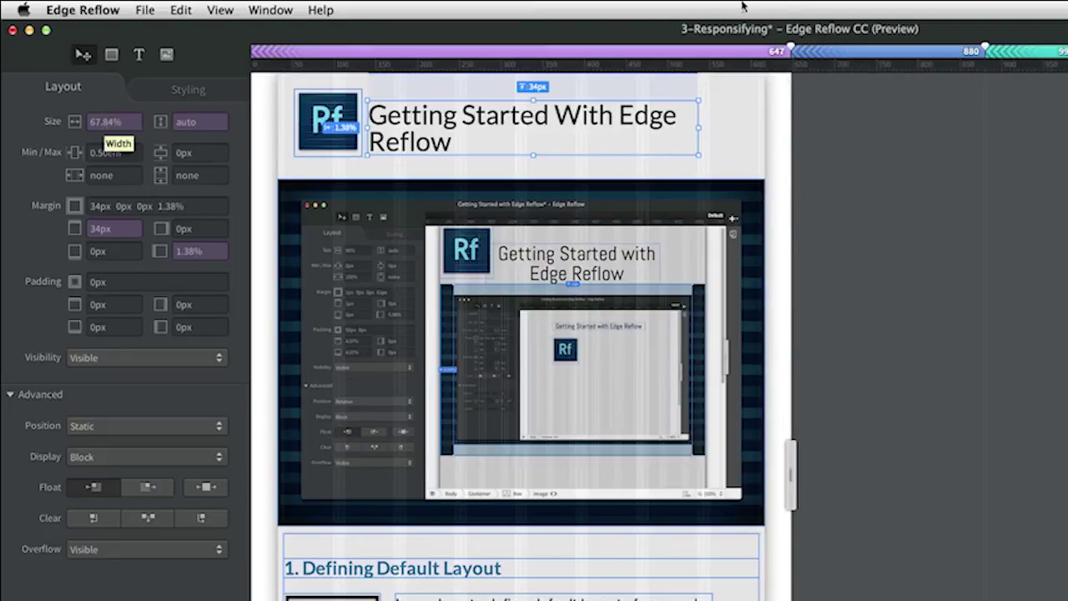
# Fine-tune the title box width, then return to the 880 px breakpoint
pyautogui.moveTo(105, 122); pyautogui.dragTo(108, 125)
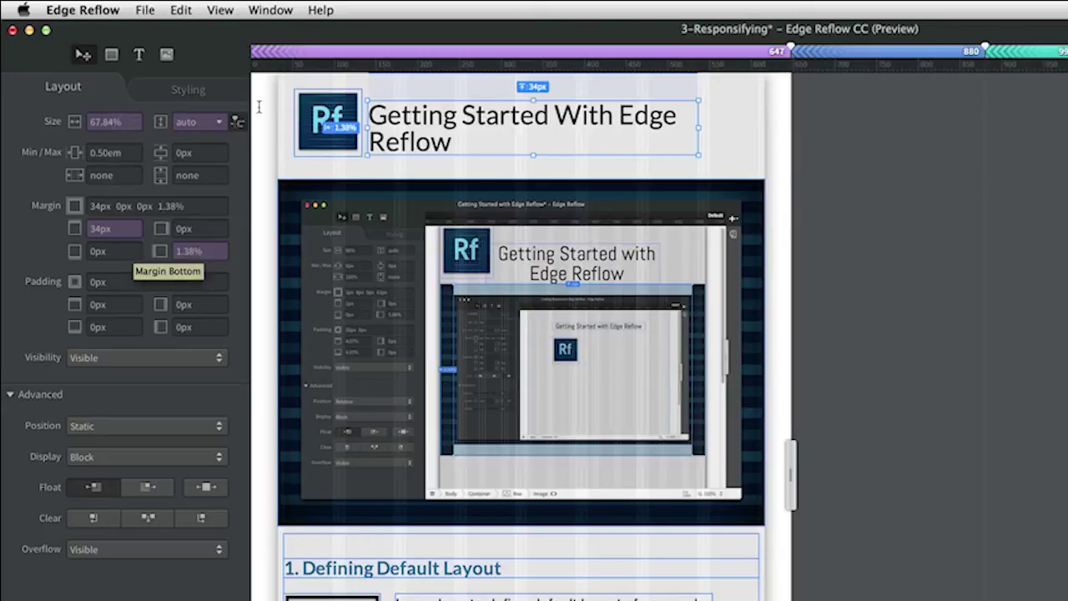
pyautogui.click(841, 53)
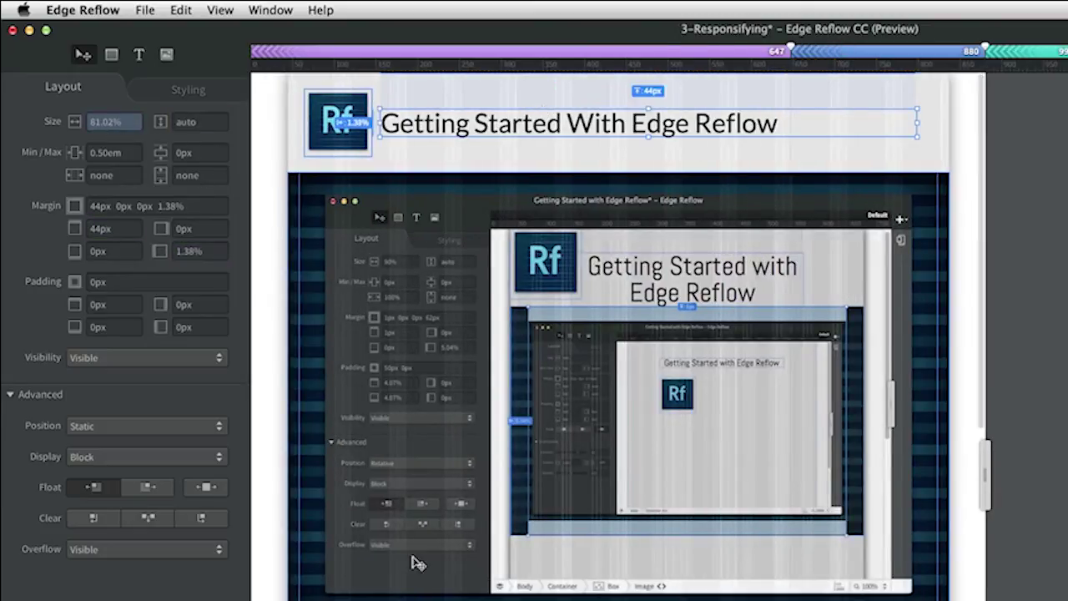
pyautogui.scroll(-3, 417, 564)
# Inspect the layout of the '1. Defining Default Layout' section box and the author bio block
pyautogui.click(409, 529)
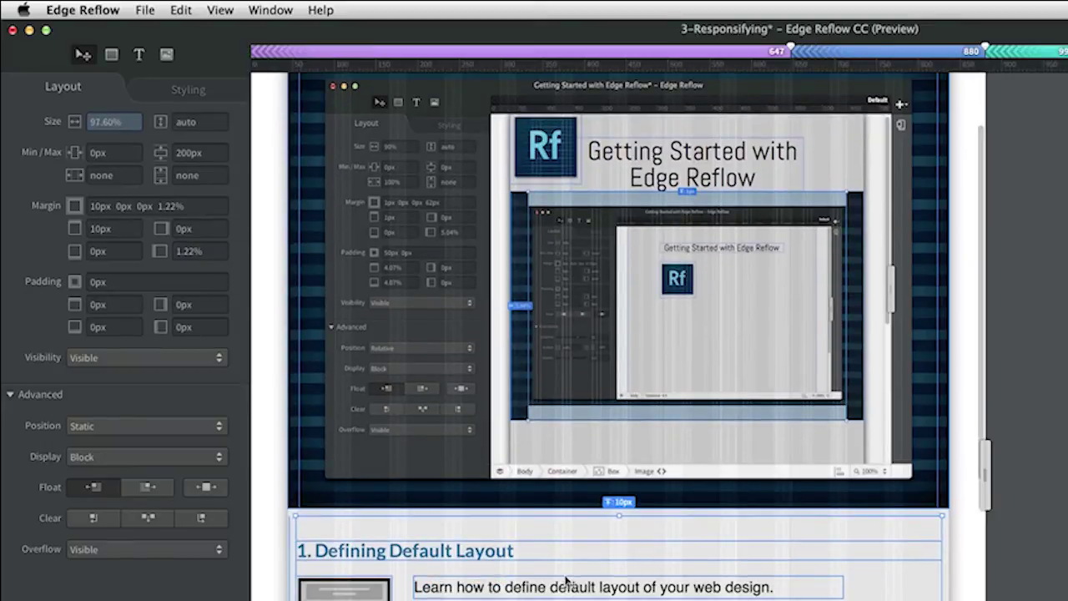
pyautogui.scroll(-15, 570, 518)
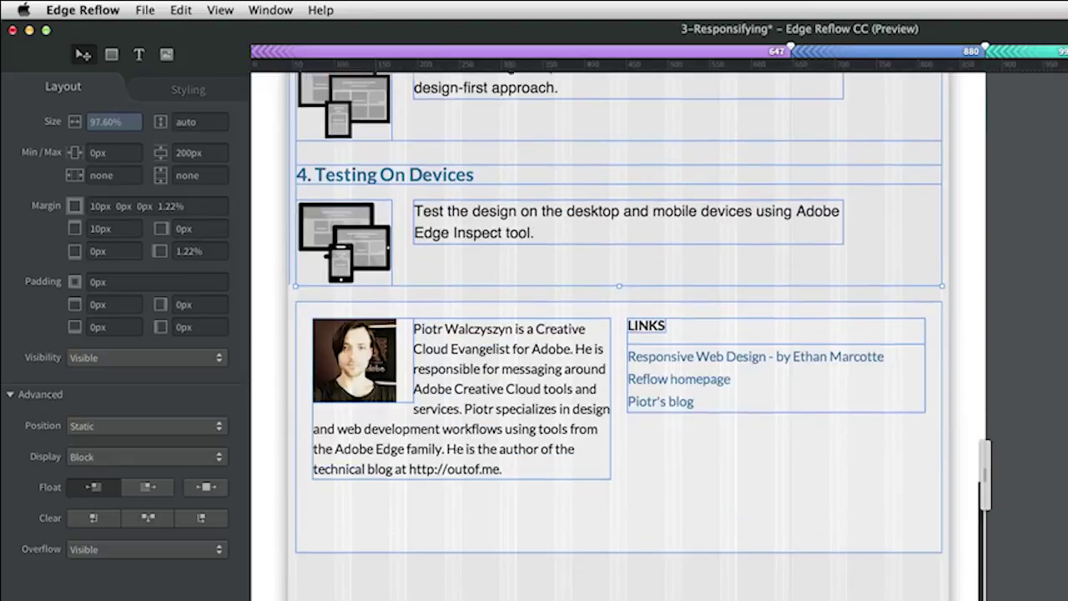
pyautogui.click(565, 455)
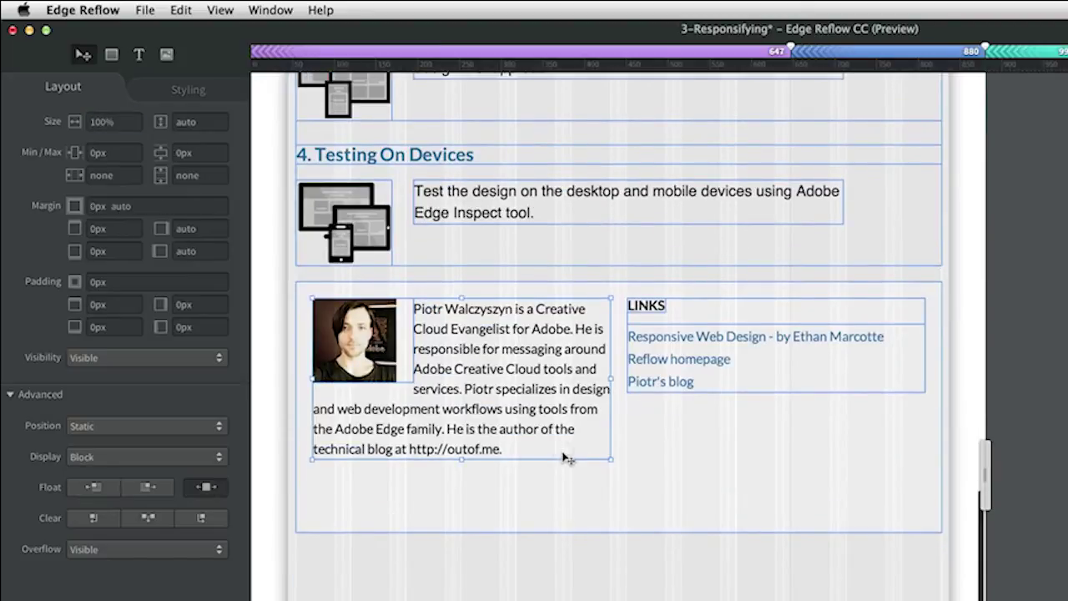
pyautogui.scroll(10, 639, 241)
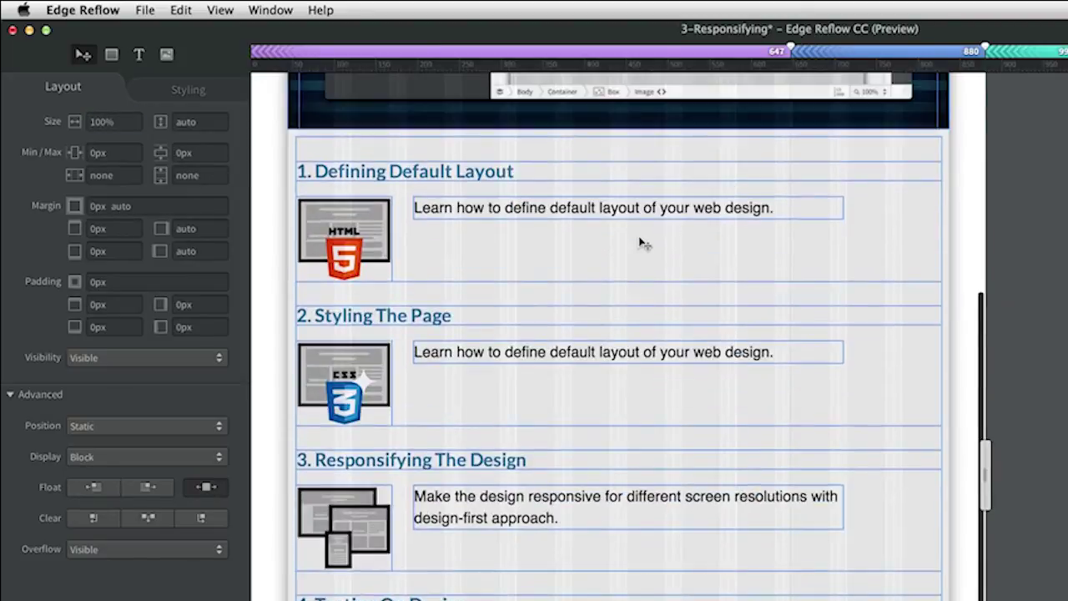